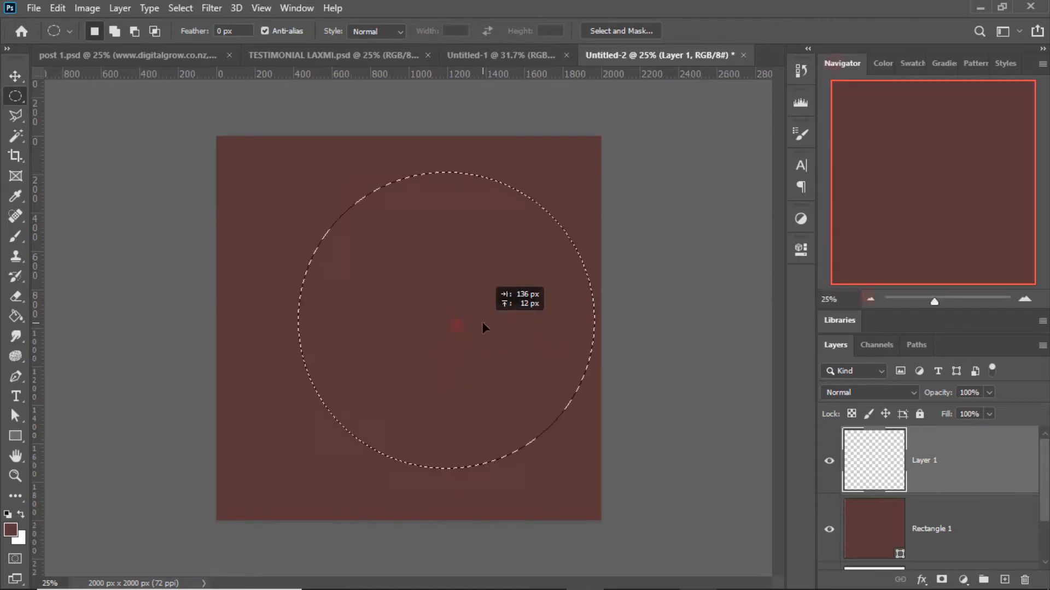
# Centre the circular selection on the canvas, feather it and invert it.
pyautogui.moveTo(482, 323); pyautogui.dragTo(446, 331)
pyautogui.rightClick(487, 312)
pyautogui.click(521, 348)
pyautogui.click(600, 174)
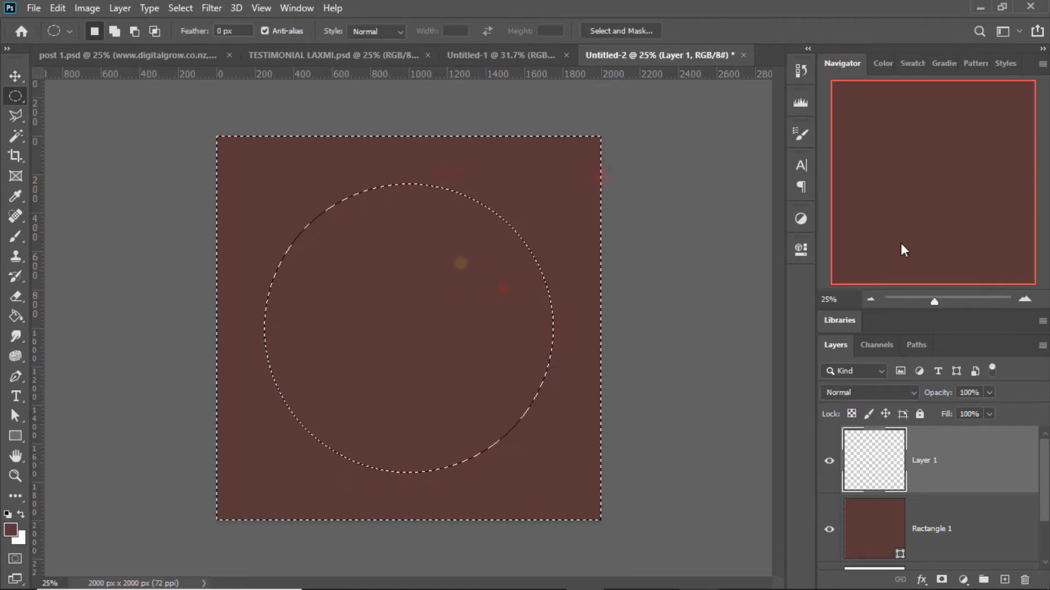
# Add a Solid Color fill layer in 331617 to the feathered area outside the circle.
pyautogui.click(900, 63)
pyautogui.click(963, 580)
pyautogui.click(938, 310)
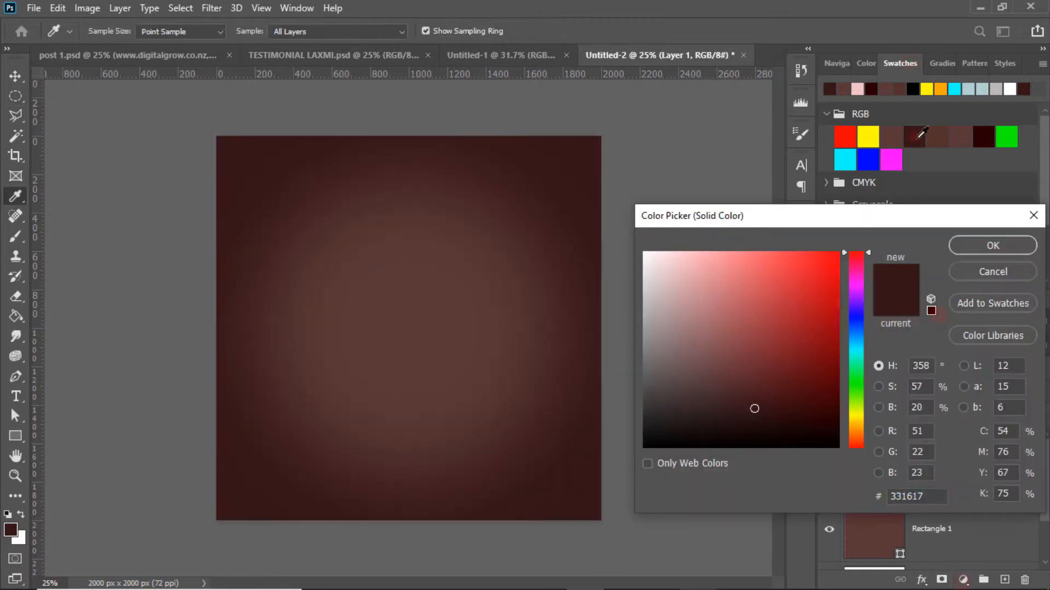
pyautogui.click(988, 245)
pyautogui.press('v')
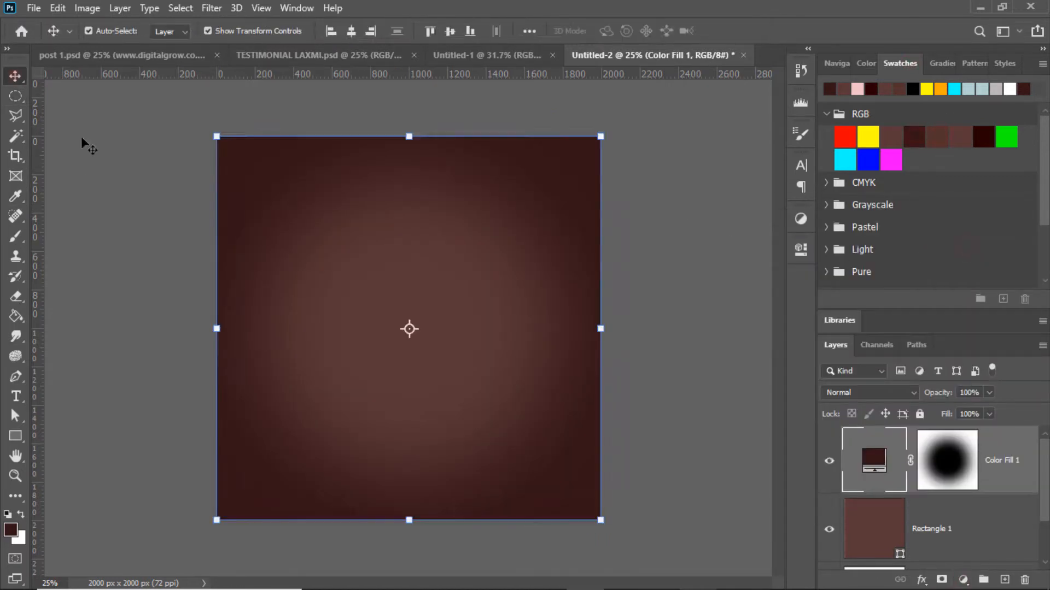
# Add a new layer and draw a square about 1908 px wide just inside the canvas edges, without fill.
pyautogui.click(86, 165)
pyautogui.click(1020, 459)
pyautogui.click(1005, 579)
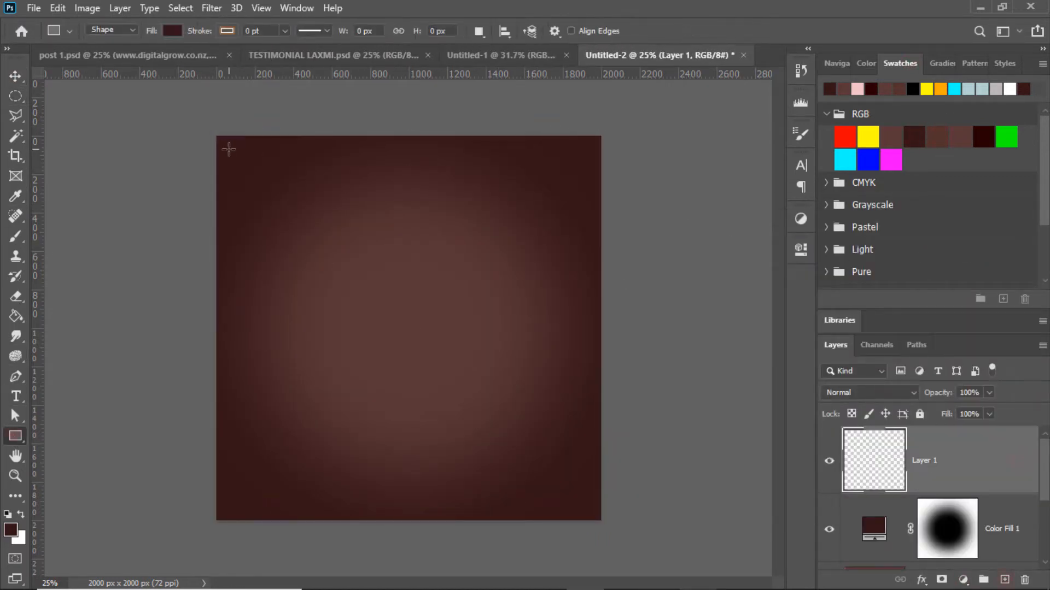
pyautogui.moveTo(596, 542); pyautogui.dragTo(596, 543)
pyautogui.click(584, 342)
pyautogui.click(592, 357)
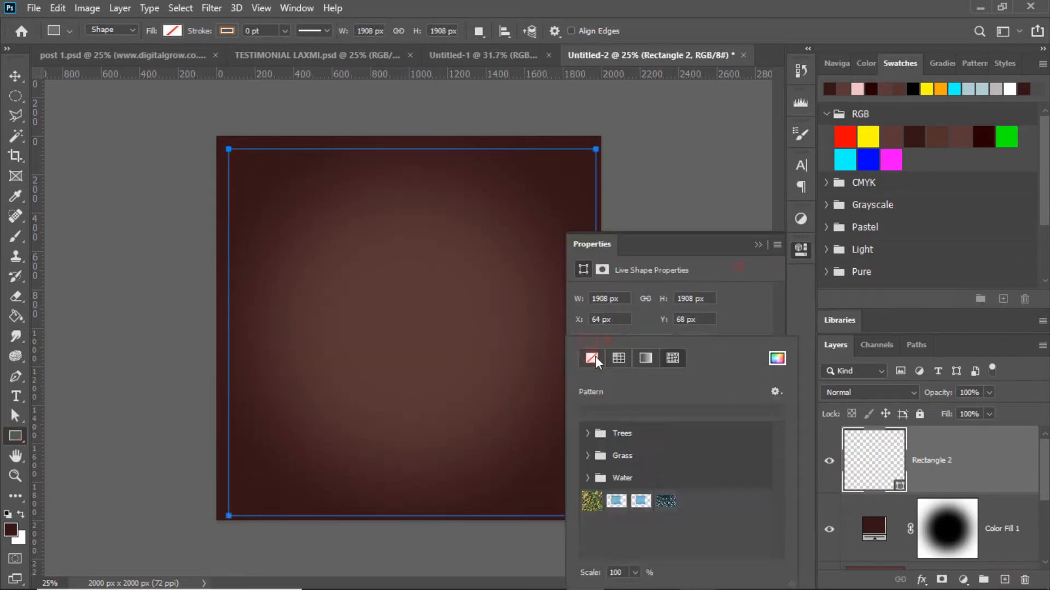
# Keep the inner square unfilled and give its outline the darkest maroon colour.
pyautogui.click(979, 135)
pyautogui.click(584, 341)
pyautogui.click(592, 358)
pyautogui.click(734, 259)
pyautogui.click(609, 341)
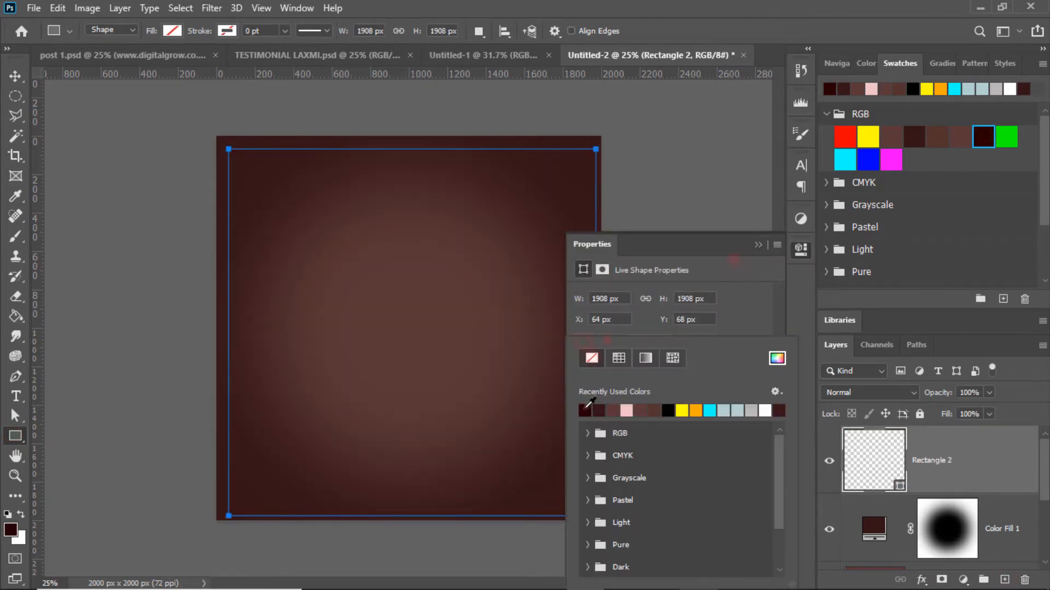
pyautogui.click(585, 410)
pyautogui.click(757, 275)
pyautogui.press('v')
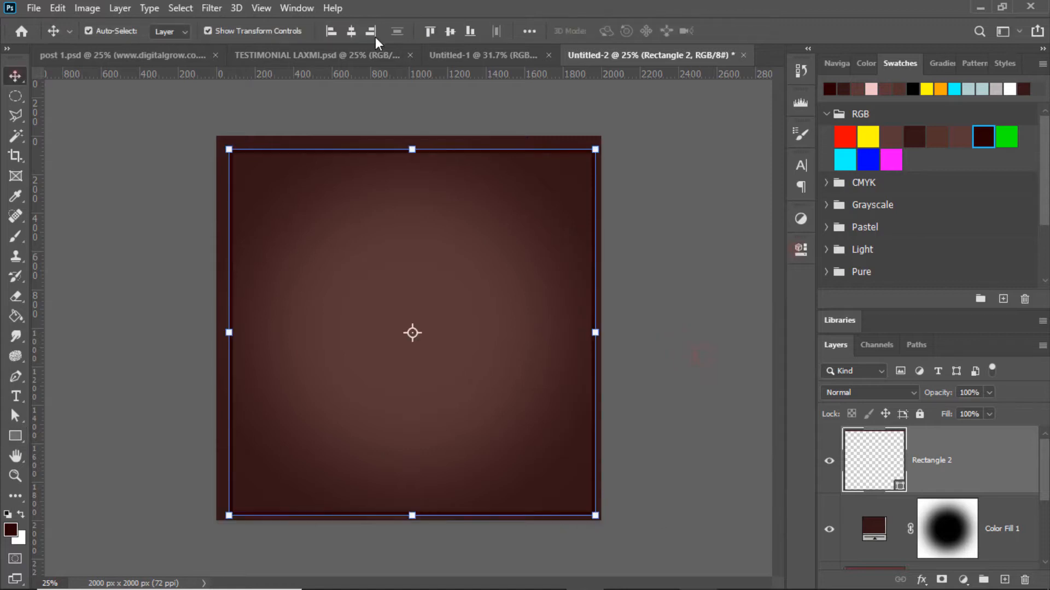
# Centre the square frame on the canvas and add a Stroke layer effect in colour 5a3737.
pyautogui.doubleClick(943, 465)
pyautogui.moveTo(809, 159); pyautogui.dragTo(847, 171)
pyautogui.click(851, 333)
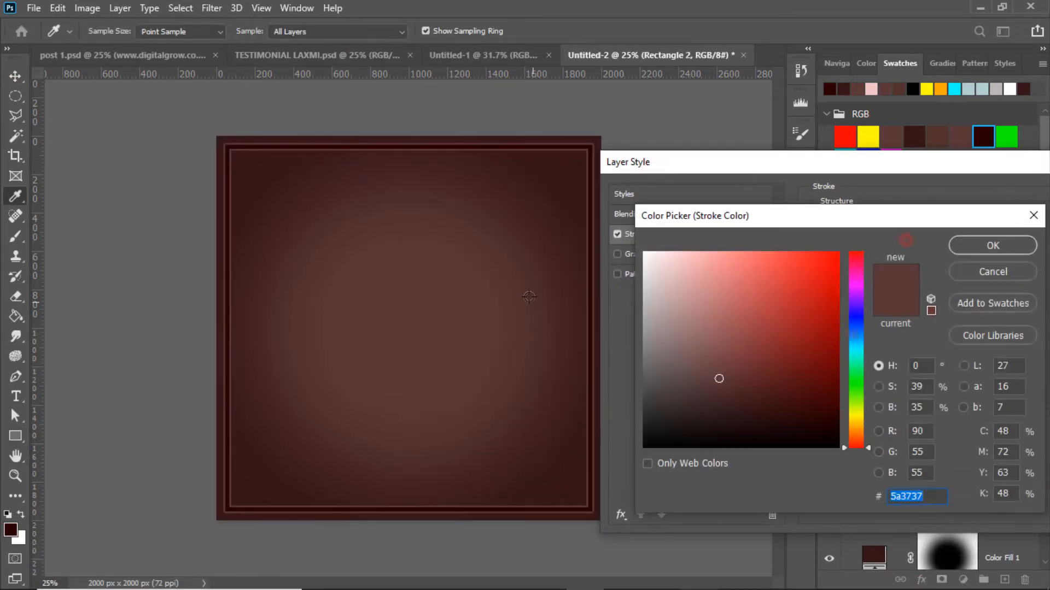
pyautogui.click(1028, 273)
pyautogui.click(605, 254)
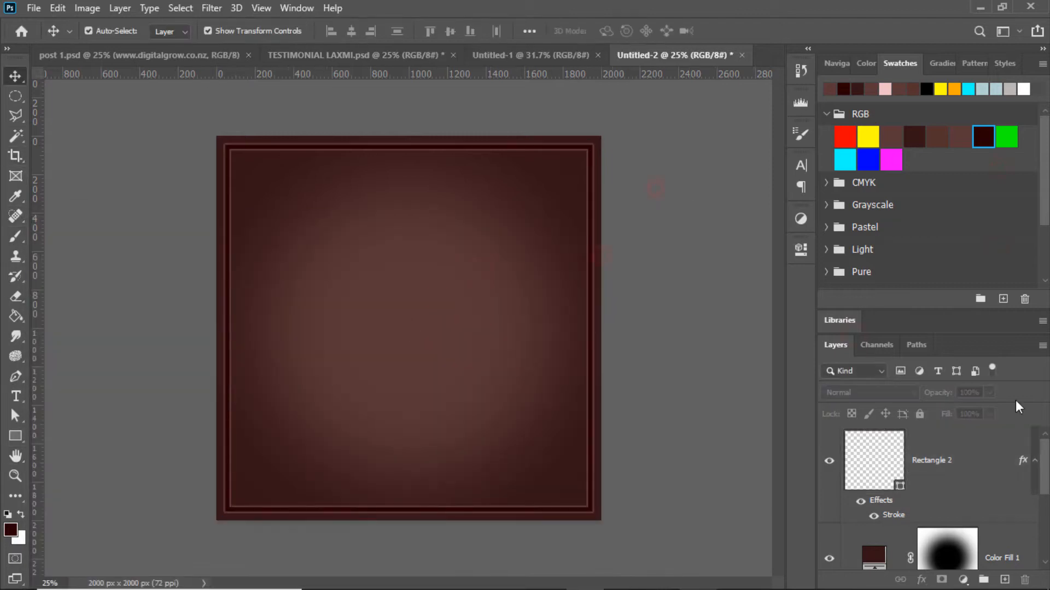
# Place the PNG 12 speech-bubble image as an embedded layer centred horizontally on the design.
pyautogui.click(1004, 579)
pyautogui.click(34, 7)
pyautogui.click(60, 317)
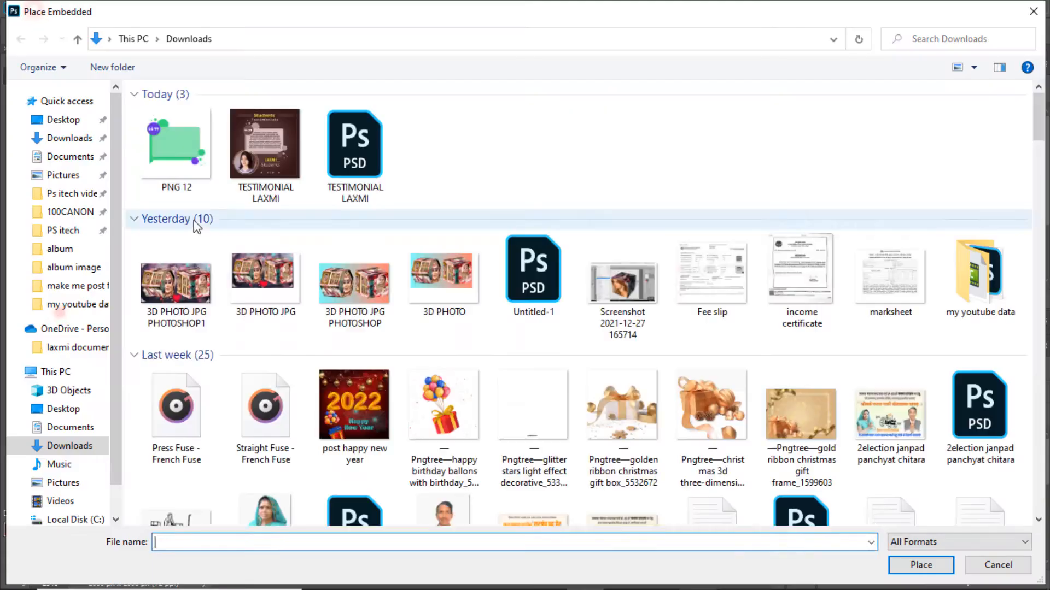
pyautogui.doubleClick(175, 145)
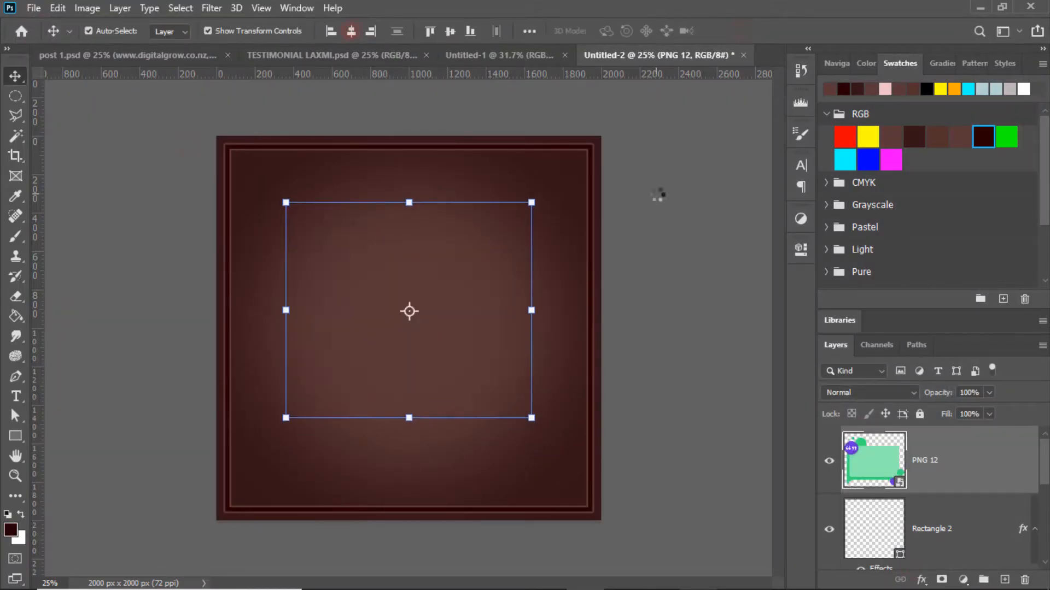
# Add a dark maroon Solid Color fill layer and clip it to the speech-bubble image.
pyautogui.click(963, 580)
pyautogui.click(960, 308)
pyautogui.click(986, 244)
pyautogui.rightClick(1018, 464)
pyautogui.click(973, 296)
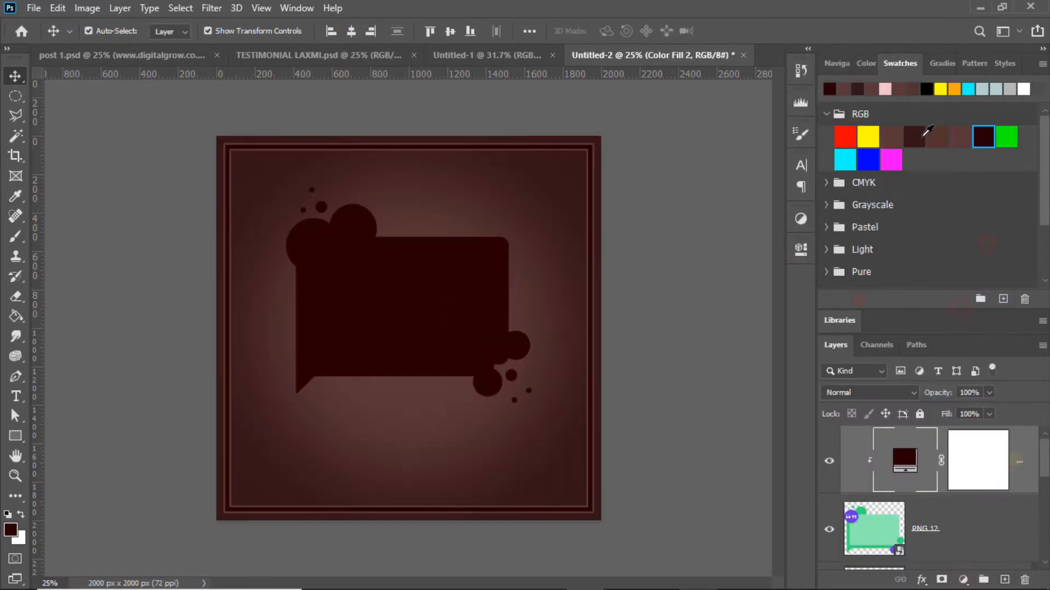
# Set the clipped fill layer to the Color blend mode and change its colour to the reddish-brown swatch.
pyautogui.click(874, 393)
pyautogui.click(830, 564)
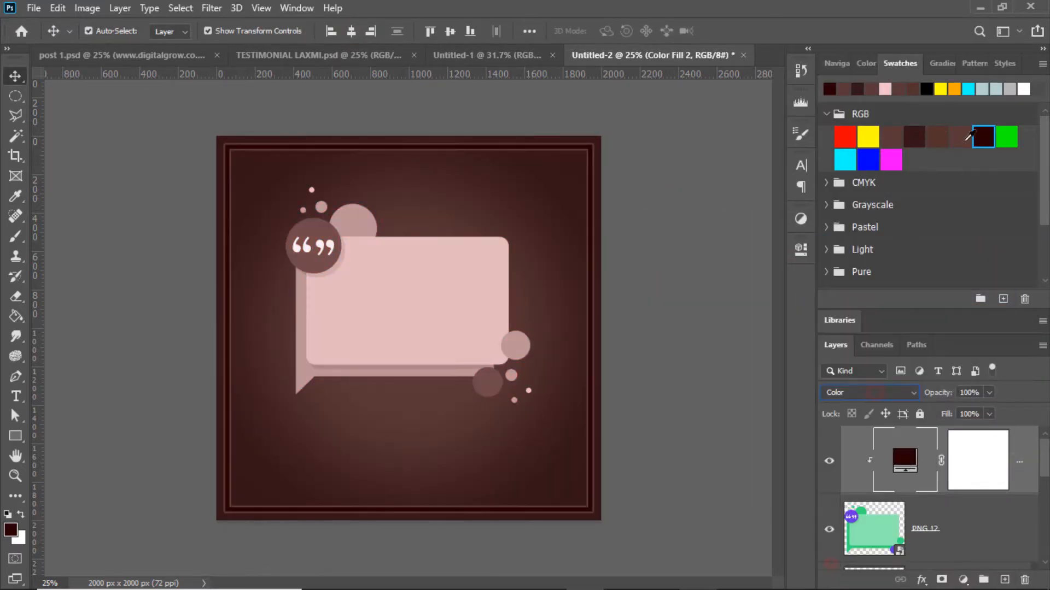
pyautogui.click(961, 137)
pyautogui.click(660, 266)
# Draw a circle about 704 px wide, position it in the frame's lower-left corner and fill it pale pink.
pyautogui.rightClick(15, 436)
pyautogui.click(62, 465)
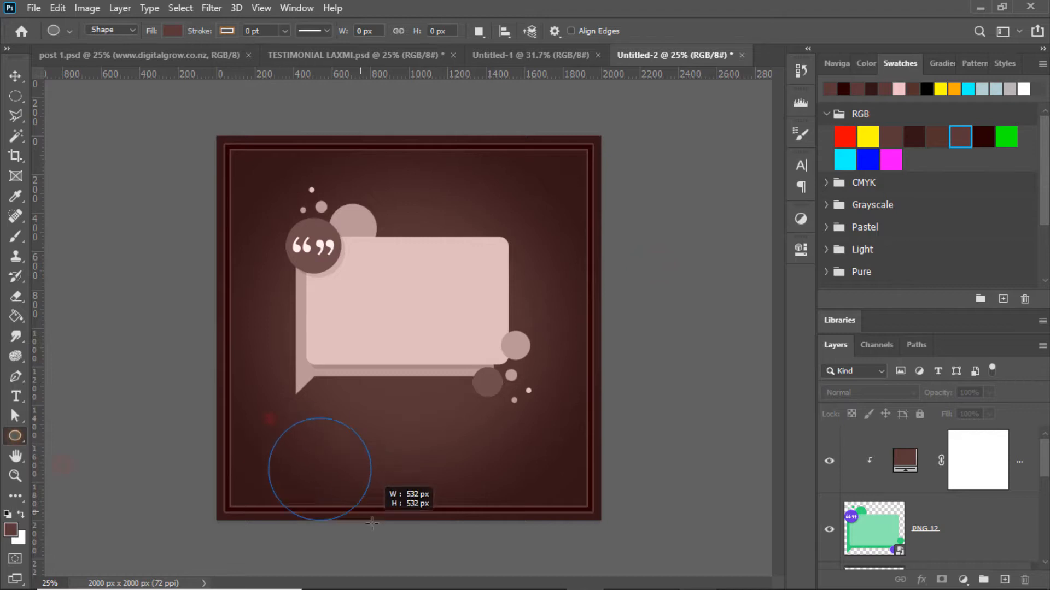
pyautogui.moveTo(372, 524); pyautogui.dragTo(404, 554)
pyautogui.press('v')
pyautogui.moveTo(373, 496); pyautogui.dragTo(353, 455)
pyautogui.click(898, 88)
pyautogui.click(687, 144)
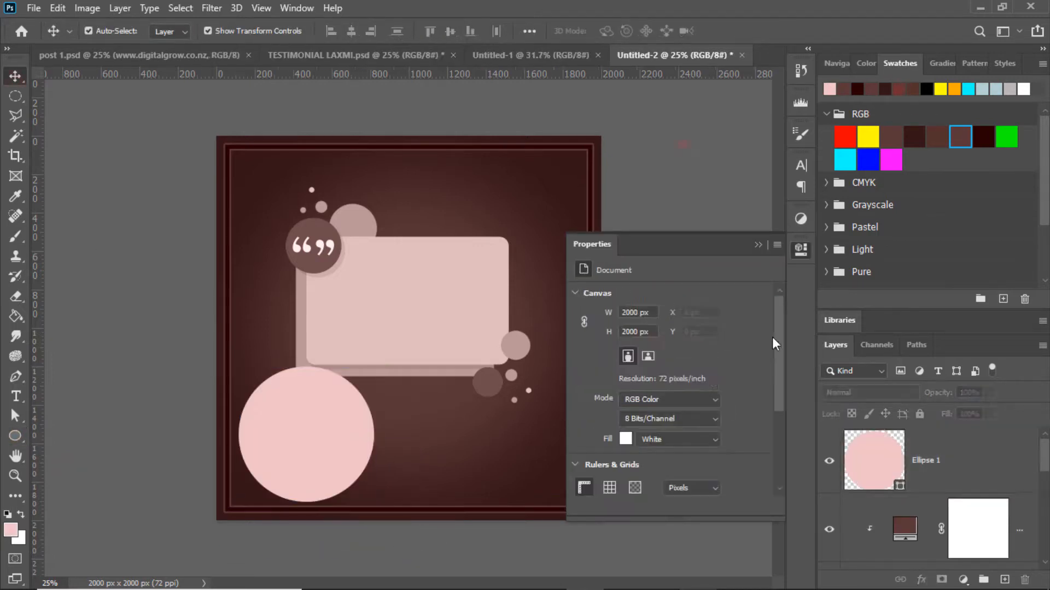
# Give the pink circle a thin white gradient stroke.
pyautogui.click(930, 460)
pyautogui.click(800, 250)
pyautogui.click(609, 366)
pyautogui.click(645, 358)
pyautogui.click(584, 411)
pyautogui.click(666, 366)
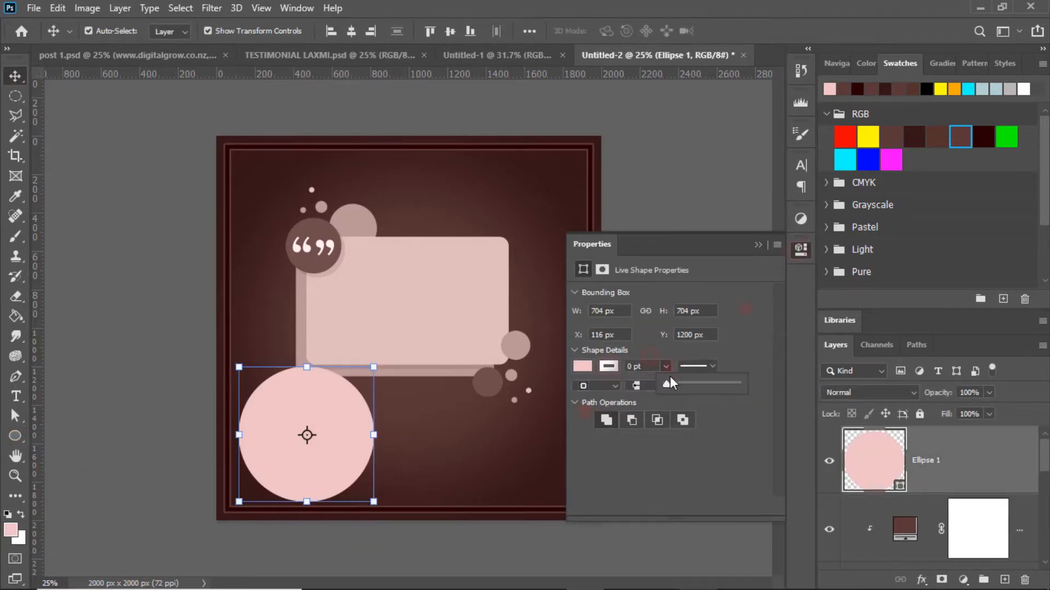
pyautogui.click(688, 383)
# Duplicate the pink circle and scale the copy down slightly about its centre.
pyautogui.hotkey('ctrl', 'j')
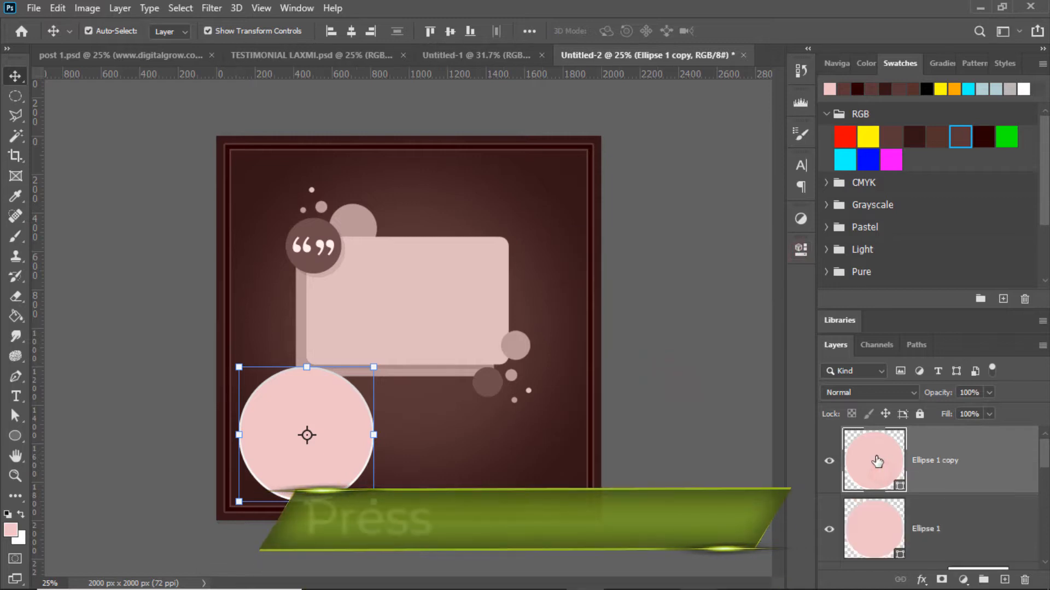
pyautogui.moveTo(371, 436); pyautogui.dragTo(367, 436)
pyautogui.click(758, 30)
pyautogui.click(704, 241)
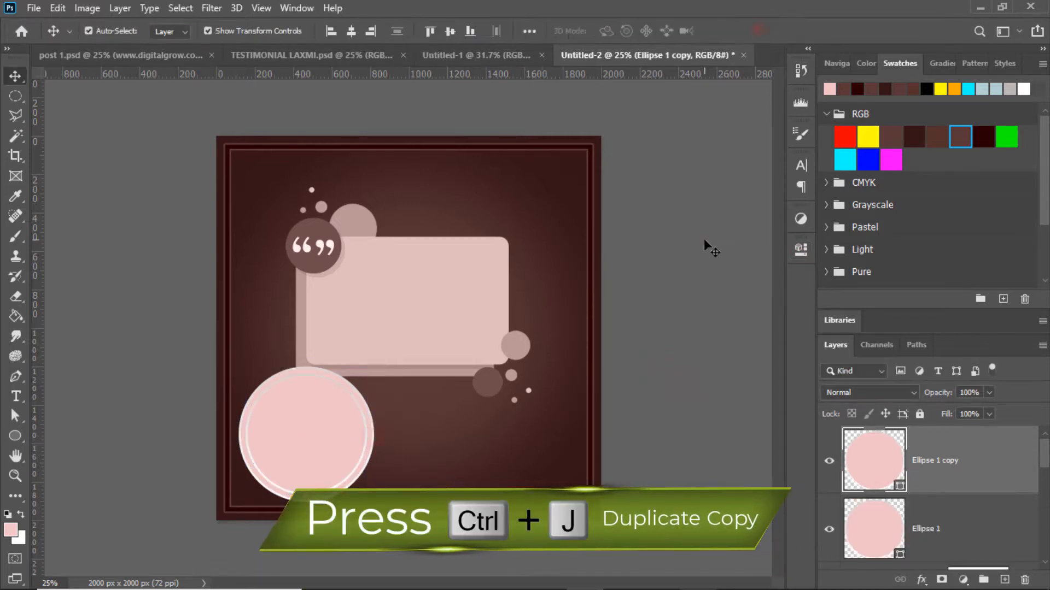
# Remove the fill from the larger original circle and set its stroke width to 5.71 pt.
pyautogui.click(880, 544)
pyautogui.click(798, 248)
pyautogui.click(584, 367)
pyautogui.click(596, 359)
pyautogui.click(737, 321)
pyautogui.click(666, 367)
pyautogui.click(661, 384)
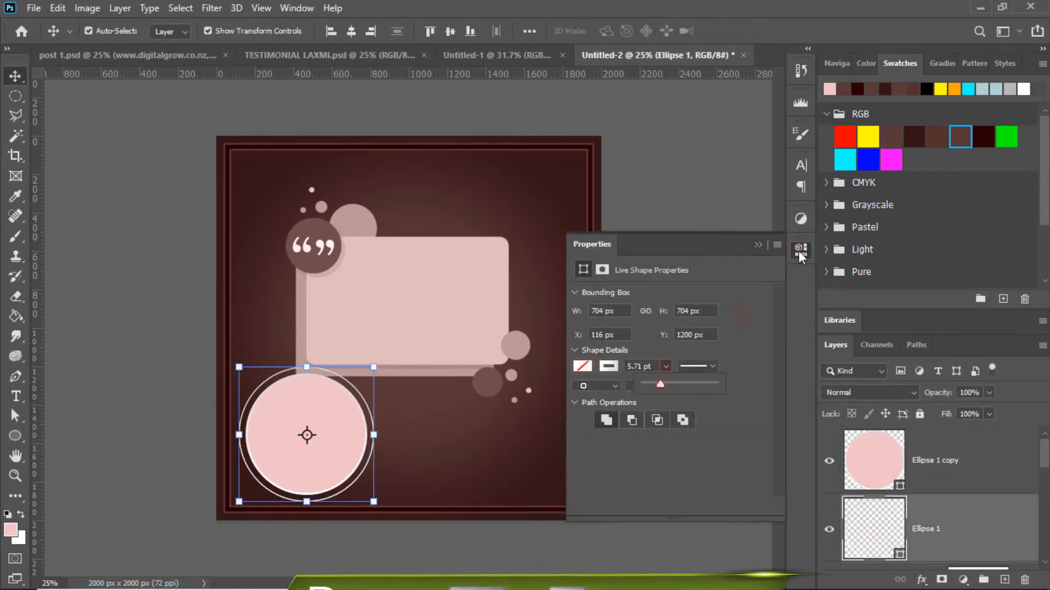
# Duplicate the outline ring and offset the copy slightly to the right.
pyautogui.click(798, 249)
pyautogui.click(670, 360)
pyautogui.click(878, 513)
pyautogui.hotkey('ctrl', 'j')
pyautogui.click(933, 63)
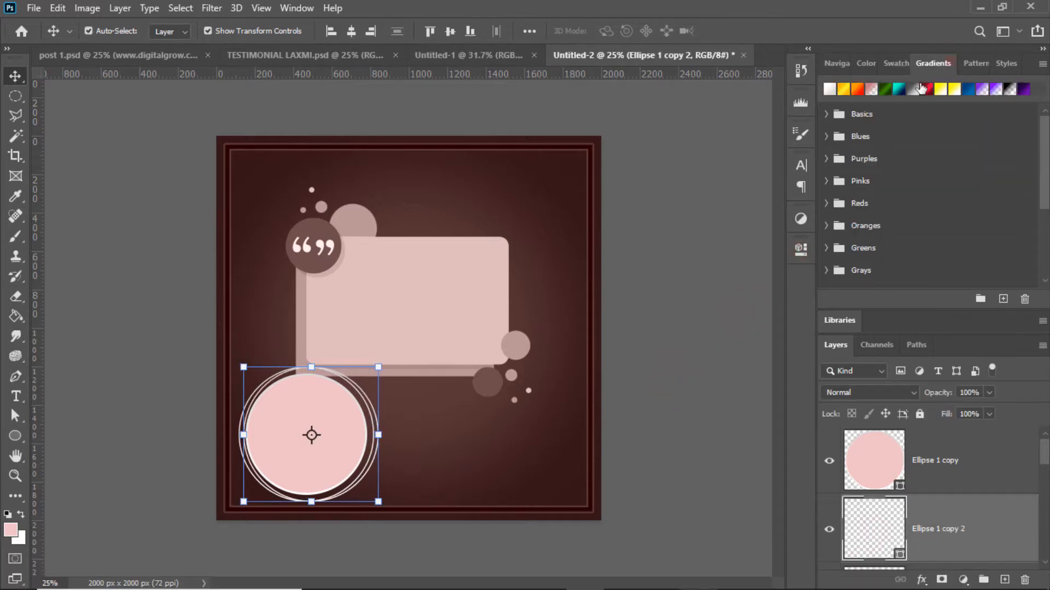
pyautogui.click(801, 250)
pyautogui.click(583, 367)
pyautogui.click(599, 375)
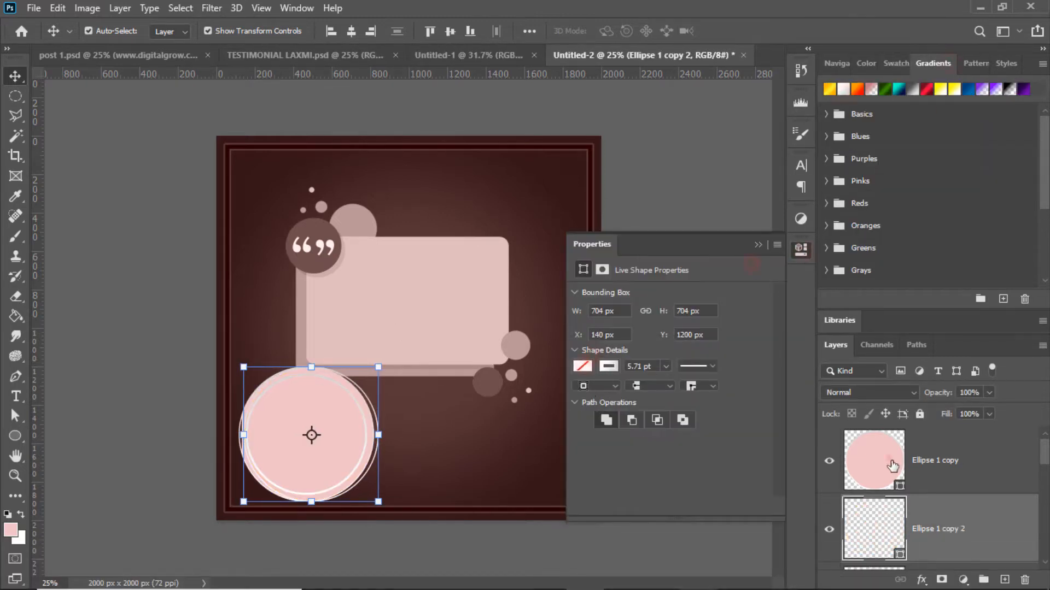
pyautogui.scroll(-1, 889, 461)
pyautogui.scroll(1, 890, 460)
pyautogui.scroll(-1, 889, 460)
# Set the original ring, Ellipse 1, to no fill and give it a gold gradient stroke.
pyautogui.click(882, 533)
pyautogui.click(581, 367)
pyautogui.click(593, 358)
pyautogui.click(761, 297)
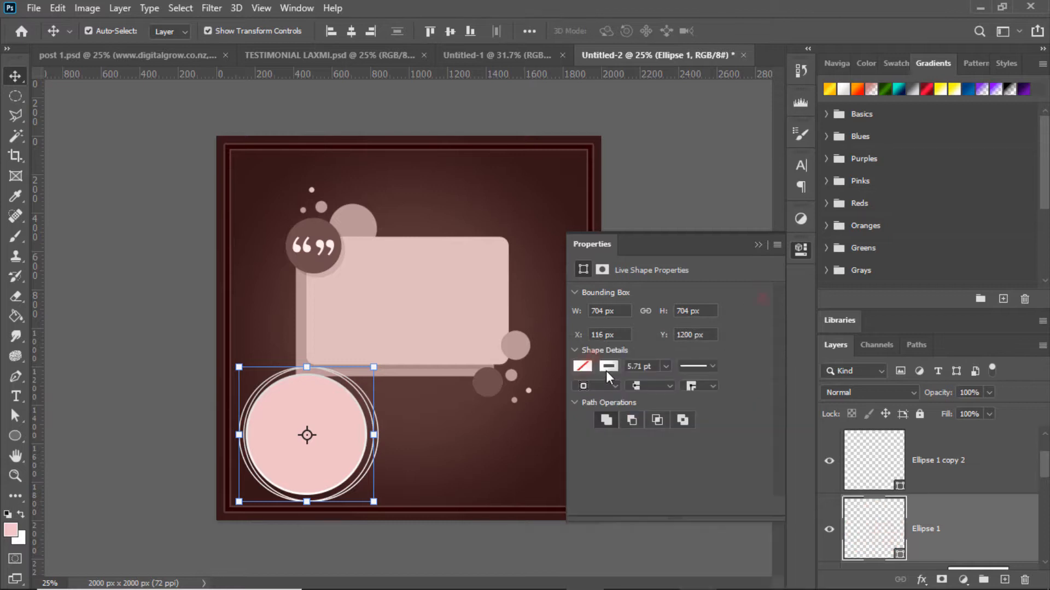
pyautogui.click(606, 369)
pyautogui.click(800, 250)
pyautogui.click(727, 249)
# Place the embedded image my pic over the inner pink circle and clip it to that circle.
pyautogui.click(340, 446)
pyautogui.click(33, 8)
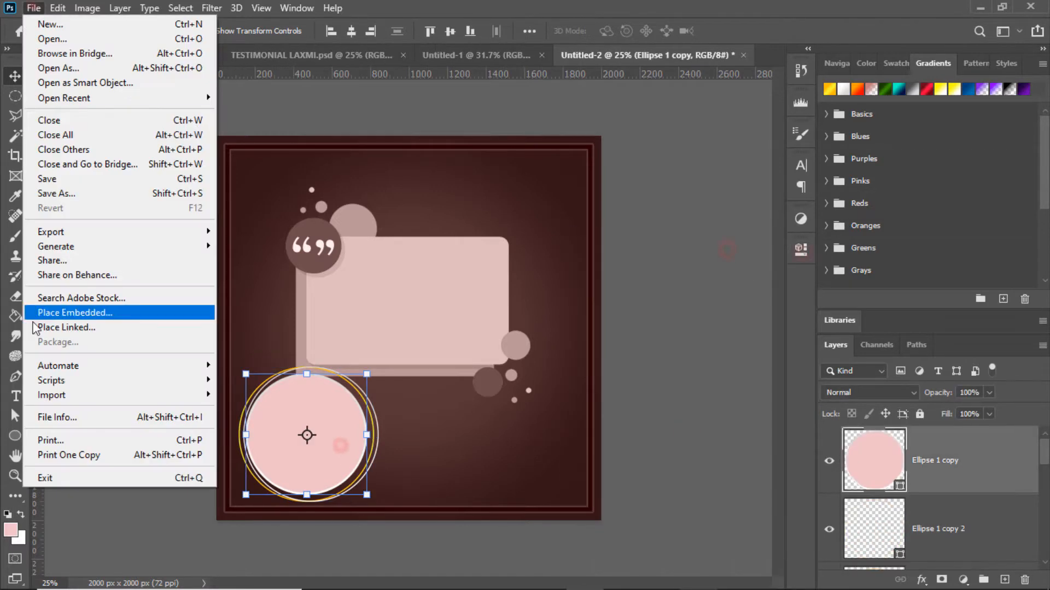
pyautogui.click(75, 312)
pyautogui.scroll(-15, 492, 328)
pyautogui.click(175, 414)
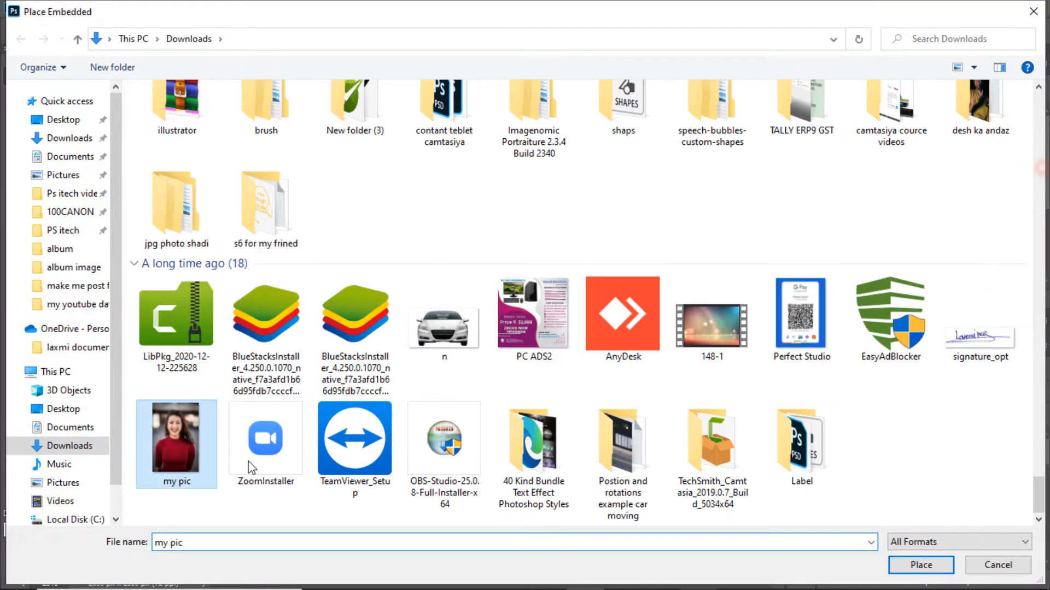
pyautogui.doubleClick(175, 414)
pyautogui.moveTo(420, 323); pyautogui.dragTo(320, 429)
pyautogui.click(736, 31)
pyautogui.rightClick(961, 464)
pyautogui.click(828, 358)
# Nudge the clipped portrait down until the face sits in the middle of the circle.
pyautogui.click(261, 8)
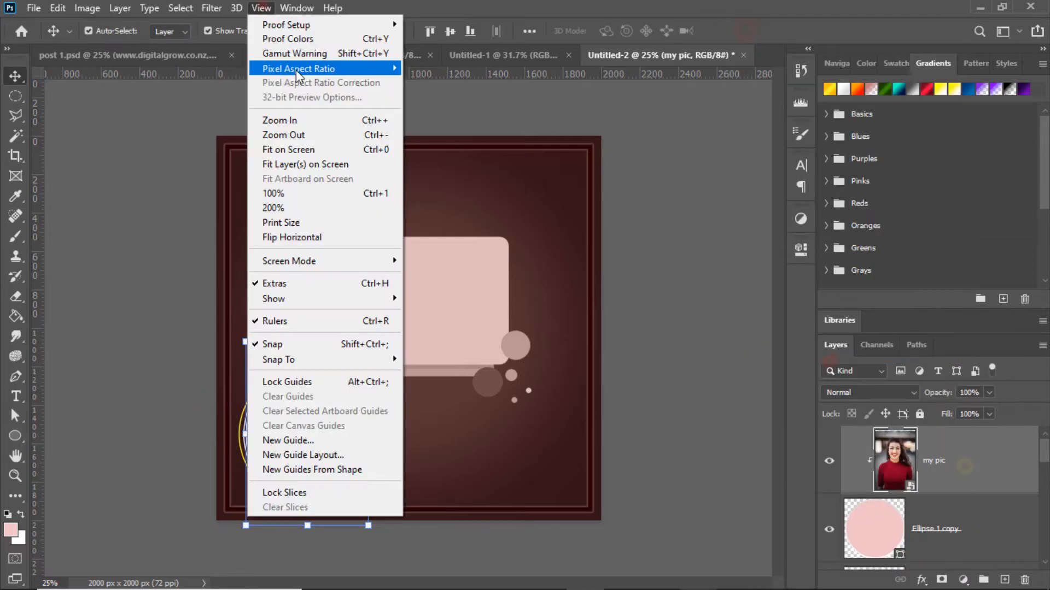
pyautogui.click(295, 149)
pyautogui.hotkey('shift', 'Down')
pyautogui.hotkey('shift', 'Down')
pyautogui.hotkey('shift', 'Down')
pyautogui.hotkey('shift', 'Down')
pyautogui.hotkey('shift', 'Down')
pyautogui.hotkey('shift', 'Down')
pyautogui.hotkey('shift', 'Down')
pyautogui.hotkey('shift', 'Down')
pyautogui.hotkey('shift', 'Down')
pyautogui.hotkey('shift', 'Down')
pyautogui.hotkey('shift', 'Down')
pyautogui.hotkey('shift', 'Down')
pyautogui.hotkey('shift', 'Down')
pyautogui.hotkey('shift', 'Down')
pyautogui.hotkey('shift', 'Up')
pyautogui.hotkey('shift', 'Up')
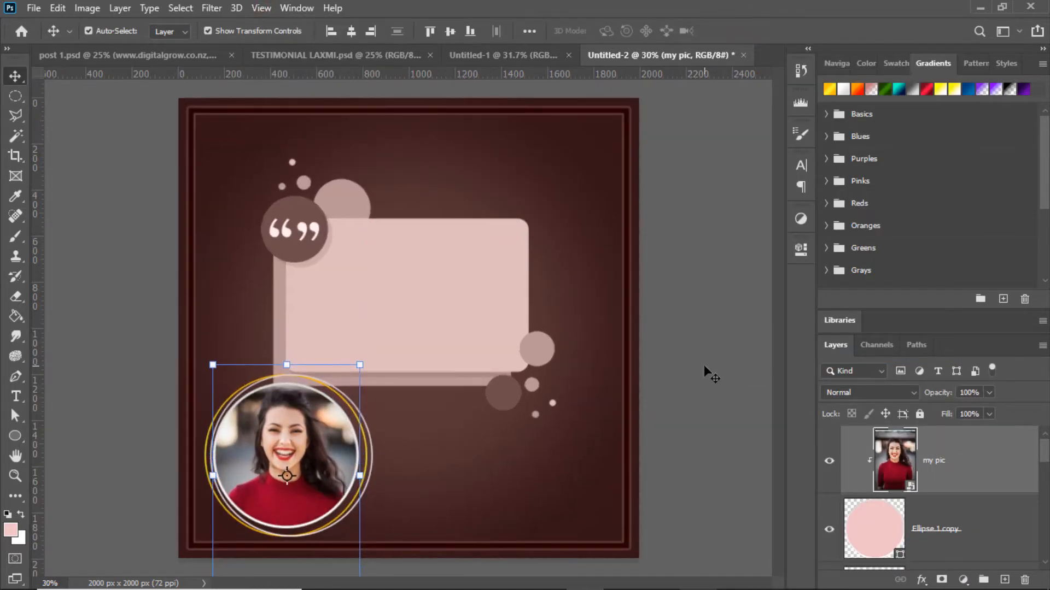
pyautogui.click(704, 363)
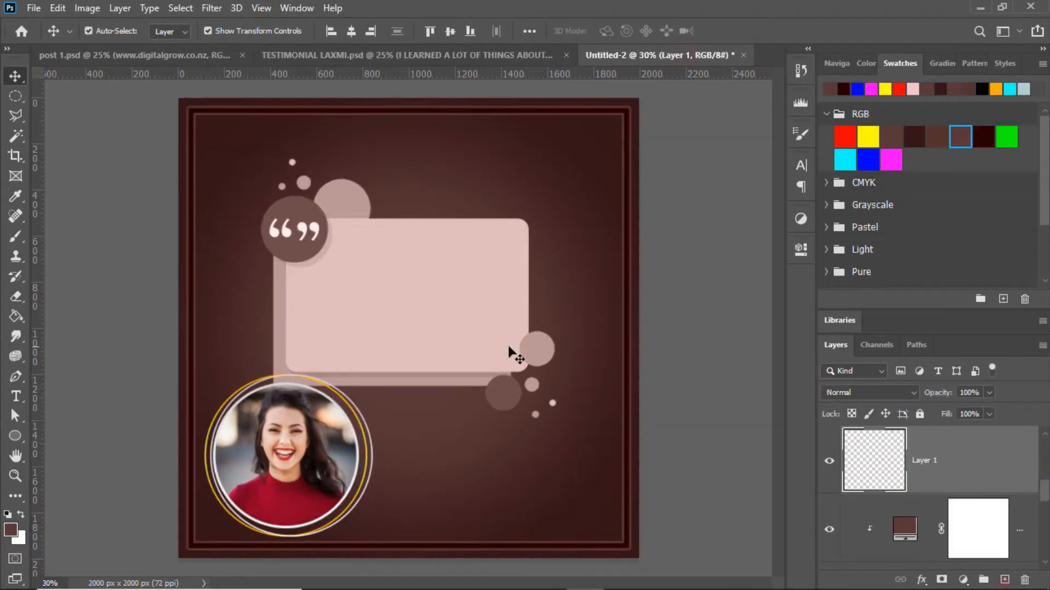
# Paste the testimonial text into the document and centre it inside the speech bubble.
pyautogui.hotkey('ctrl', 'v')
pyautogui.moveTo(444, 355); pyautogui.dragTo(445, 319)
pyautogui.press('Down')
pyautogui.press('Down')
pyautogui.press('Down')
pyautogui.press('Down')
pyautogui.press('Down')
pyautogui.press('Down')
pyautogui.press('Down')
pyautogui.press('Down')
pyautogui.press('Left')
pyautogui.press('Left')
pyautogui.press('Left')
pyautogui.press('Left')
pyautogui.click(727, 252)
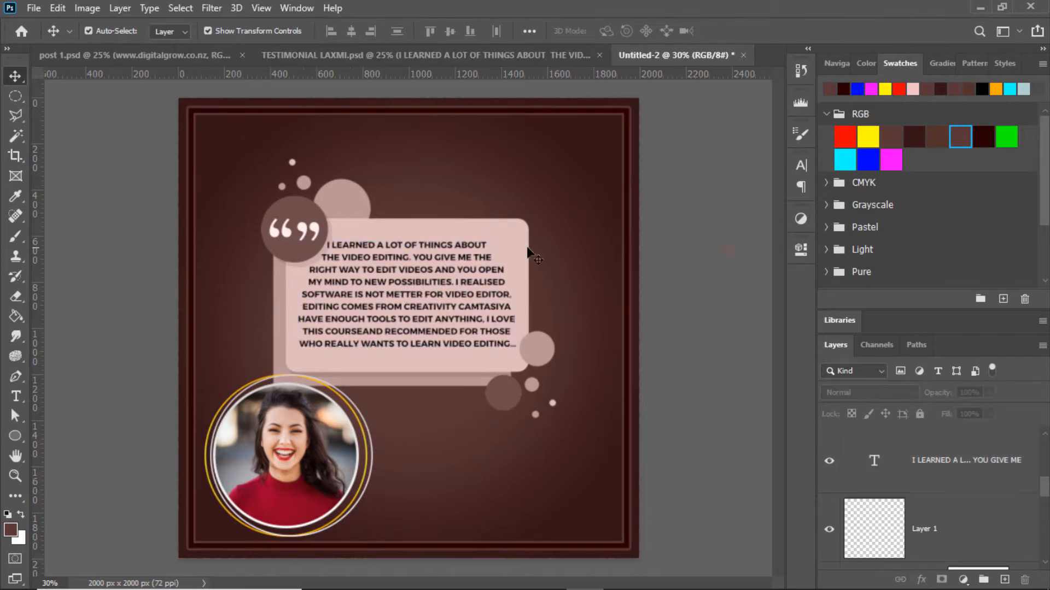
# Draw a small left-pointing Arrow 28 custom shape near the frame's lower edge and fill it pale pink.
pyautogui.click(375, 281)
pyautogui.click(735, 191)
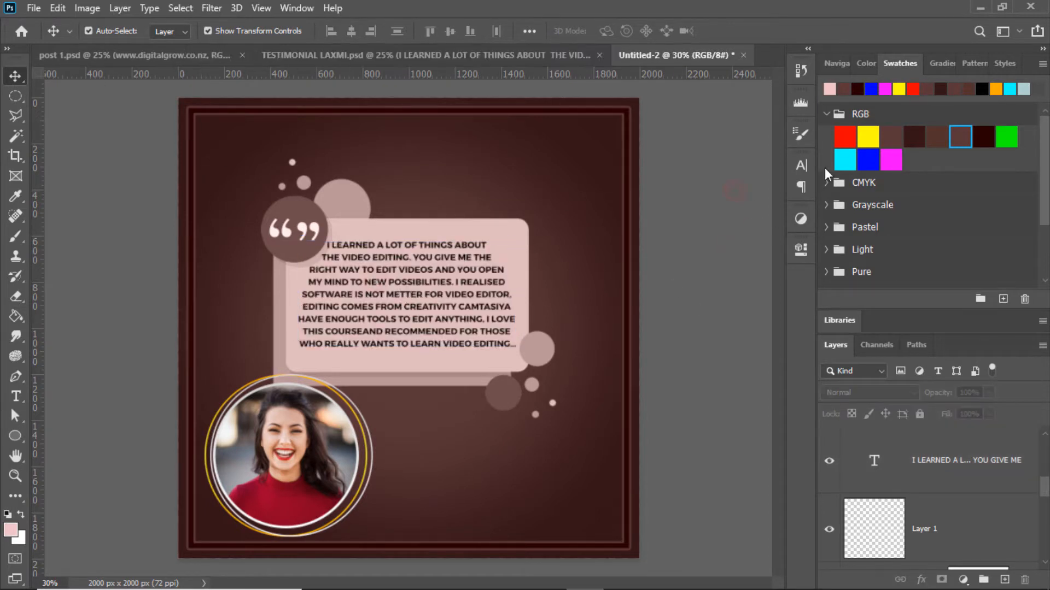
pyautogui.rightClick(16, 435)
pyautogui.click(82, 516)
pyautogui.click(609, 31)
pyautogui.click(610, 33)
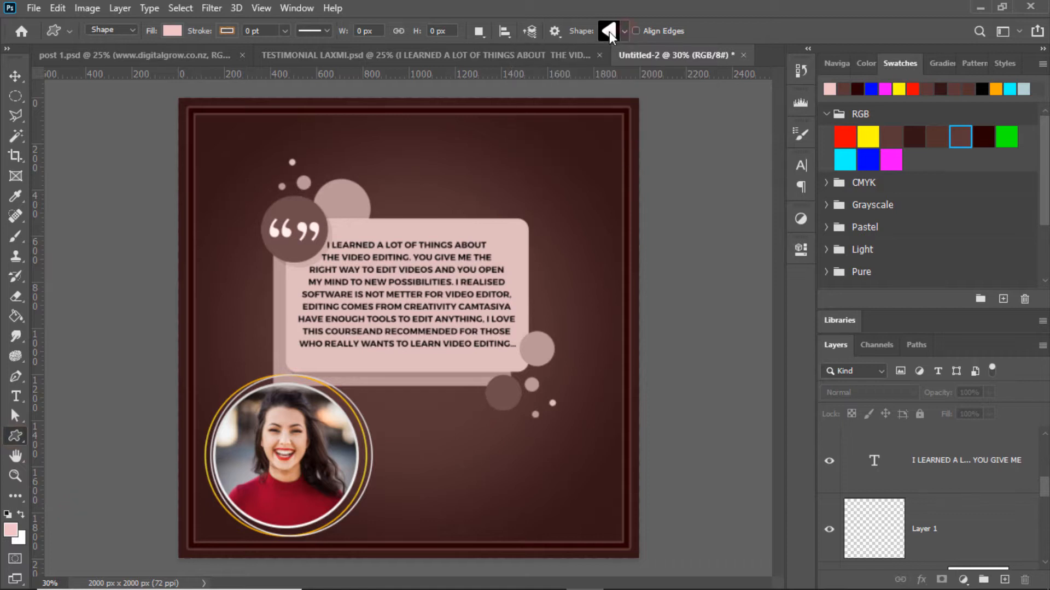
pyautogui.moveTo(522, 520); pyautogui.dragTo(523, 522)
pyautogui.press('v')
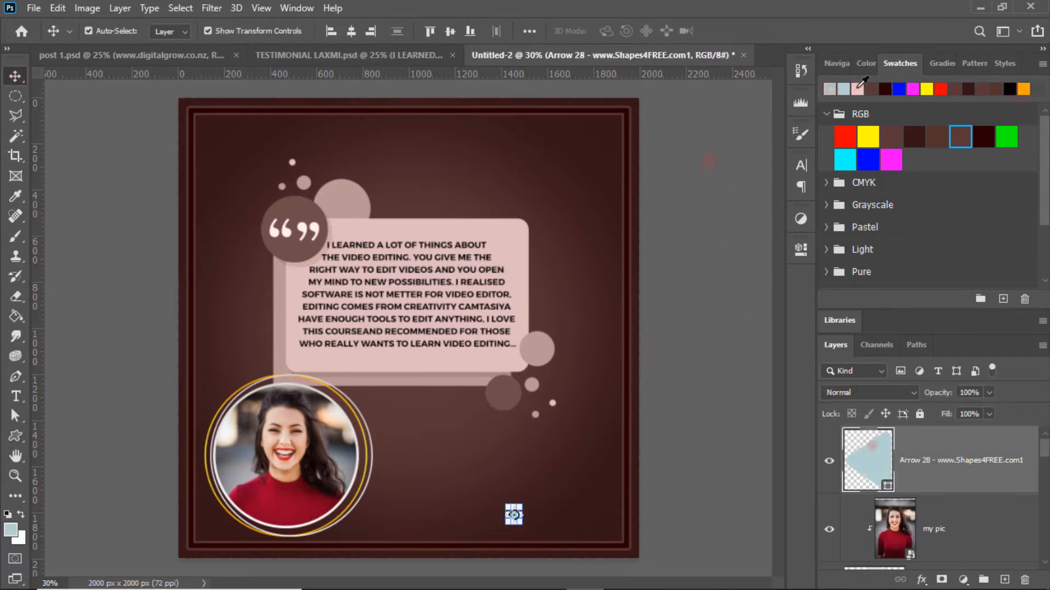
pyautogui.click(857, 89)
# Duplicate the arrow, move the copy to the left and flip the original horizontally so the two point apart.
pyautogui.hotkey('ctrl', 'j')
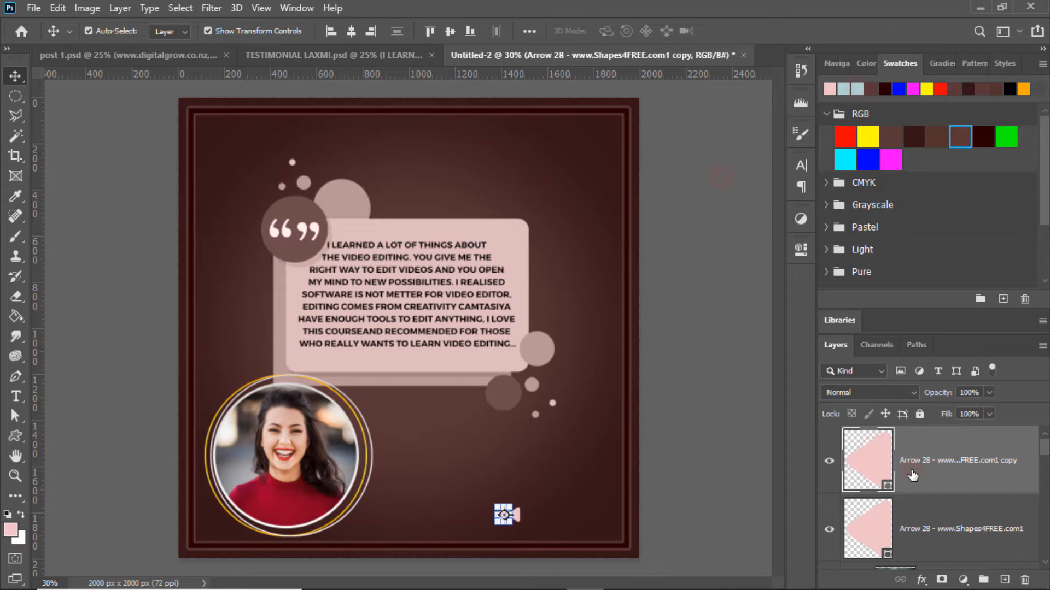
pyautogui.hotkey('ctrl', 't')
pyautogui.rightClick(454, 519)
pyautogui.click(510, 488)
pyautogui.click(721, 276)
pyautogui.click(513, 513)
pyautogui.hotkey('ctrl', 't')
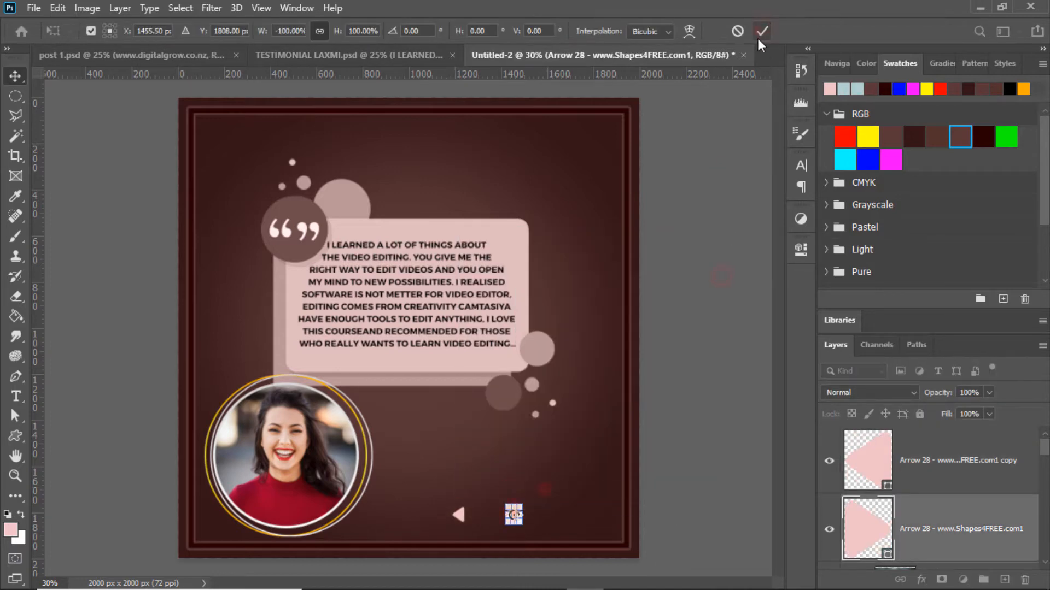
pyautogui.click(761, 31)
pyautogui.click(721, 273)
# Draw a pale pink circle about 54 px wide between the two arrows.
pyautogui.click(842, 63)
pyautogui.click(1025, 299)
pyautogui.moveTo(994, 240); pyautogui.dragTo(964, 262)
pyautogui.rightClick(15, 440)
pyautogui.click(54, 465)
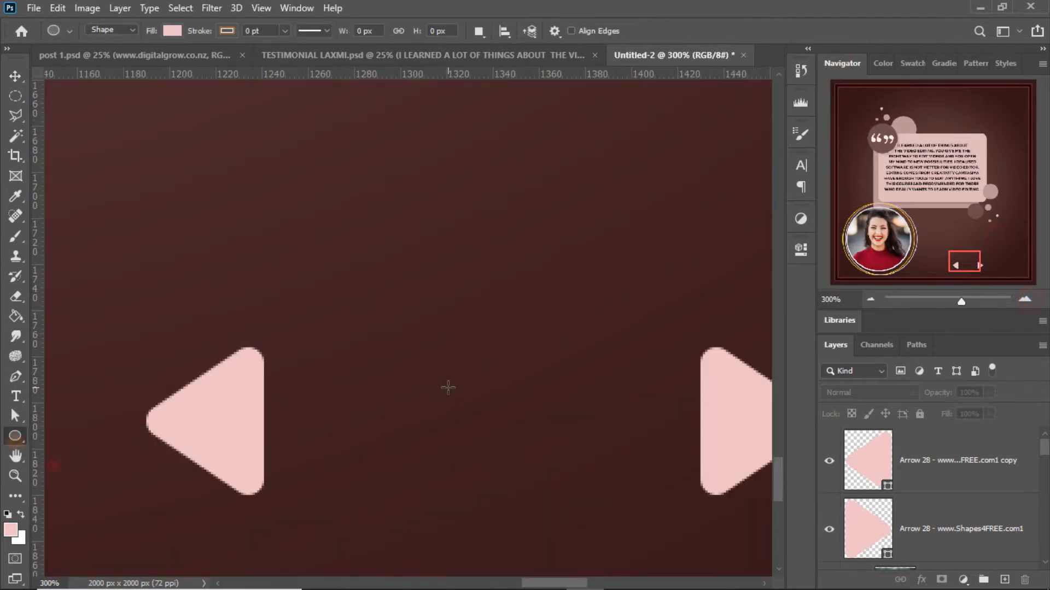
pyautogui.moveTo(594, 520); pyautogui.dragTo(601, 539)
pyautogui.click(577, 369)
pyautogui.click(588, 413)
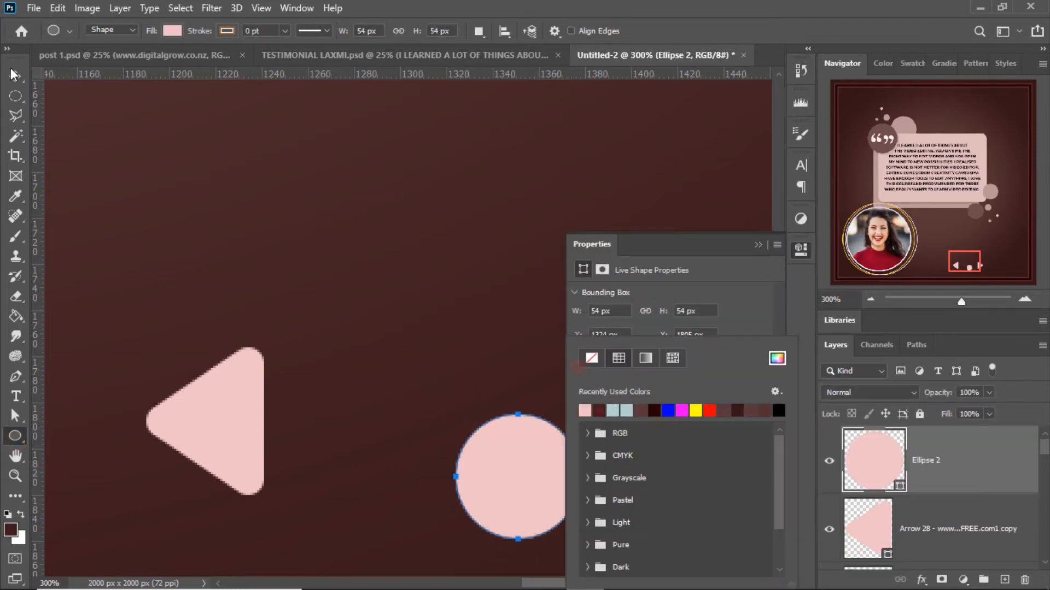
# Centre the pale pink circle level between the two arrows and enlarge it to match the arrows' height.
pyautogui.click(800, 250)
pyautogui.click(16, 76)
pyautogui.moveTo(539, 497); pyautogui.dragTo(539, 454)
pyautogui.hotkey('ctrl', 't')
pyautogui.moveTo(520, 371); pyautogui.dragTo(520, 347)
pyautogui.click(762, 31)
pyautogui.moveTo(534, 458); pyautogui.dragTo(506, 454)
# Duplicate the circle, shrink the copy inside the original and fill it dark maroon to form a ring.
pyautogui.hotkey('ctrl', 'j')
pyautogui.moveTo(563, 422); pyautogui.dragTo(541, 421)
pyautogui.click(760, 31)
pyautogui.click(912, 61)
pyautogui.click(984, 136)
# Draw a small double-chevron Arrow 30 custom shape to the right of the arrow controls and fill it pale pink.
pyautogui.click(836, 63)
pyautogui.click(869, 299)
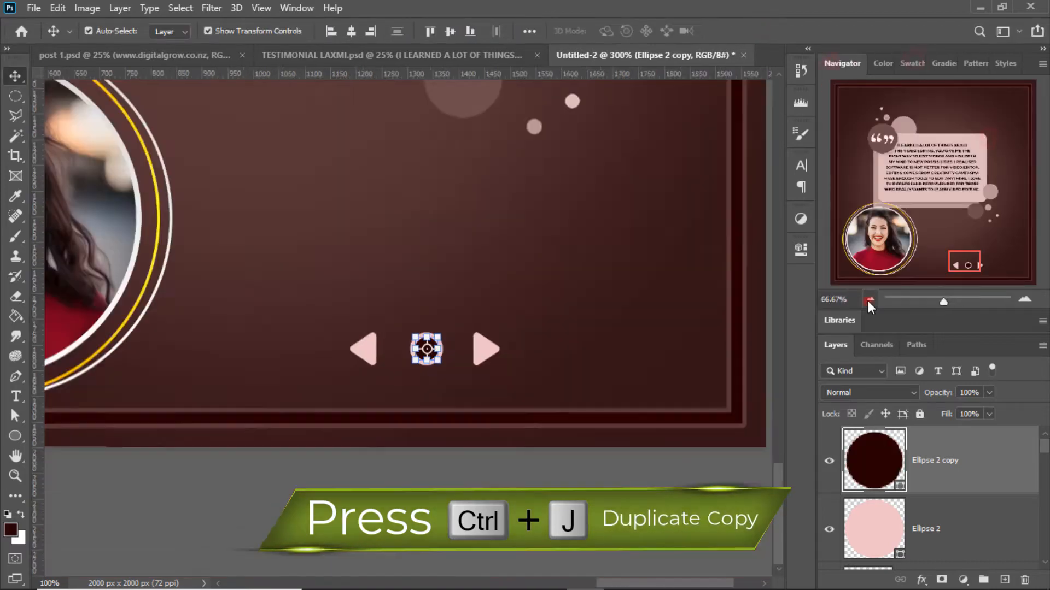
pyautogui.click(869, 299)
pyautogui.rightClick(15, 435)
pyautogui.click(68, 509)
pyautogui.click(618, 31)
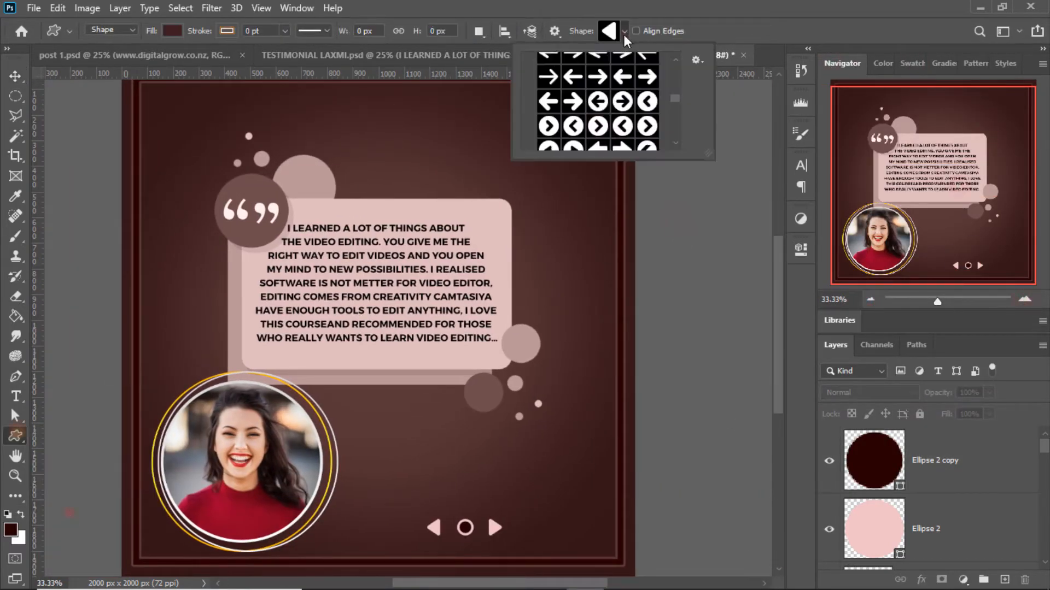
pyautogui.scroll(-3, 622, 125)
pyautogui.click(621, 127)
pyautogui.moveTo(542, 520); pyautogui.dragTo(559, 548)
pyautogui.press('v')
pyautogui.click(912, 61)
pyautogui.click(862, 89)
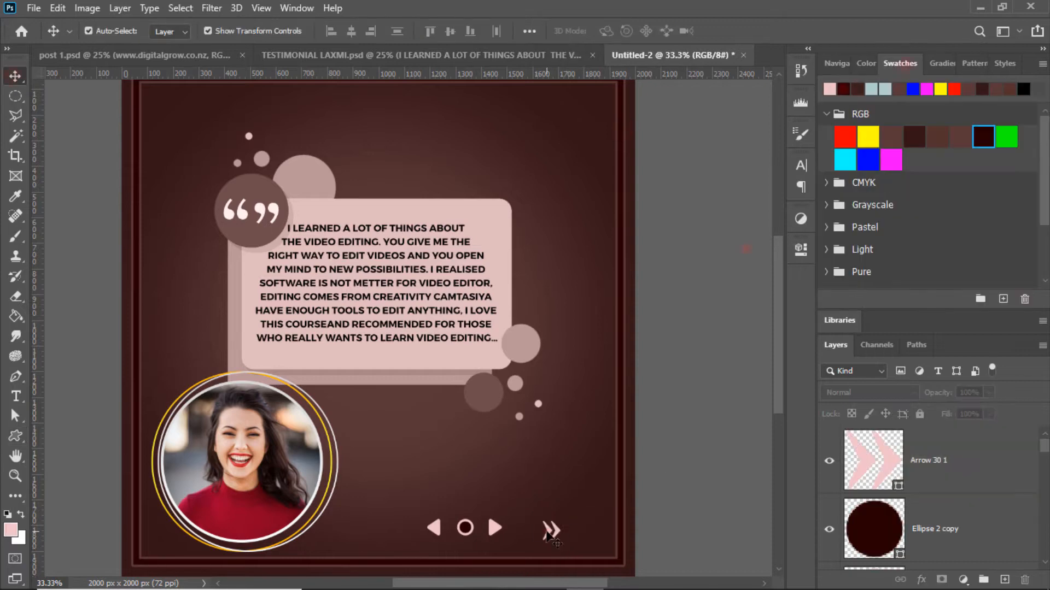
# Scale the double-chevron shape to 87.67% and line it up with the row of arrow controls.
pyautogui.click(831, 59)
pyautogui.tripleClick(1023, 300)
pyautogui.moveTo(989, 227); pyautogui.dragTo(999, 265)
pyautogui.click(533, 454)
pyautogui.moveTo(523, 409); pyautogui.dragTo(521, 405)
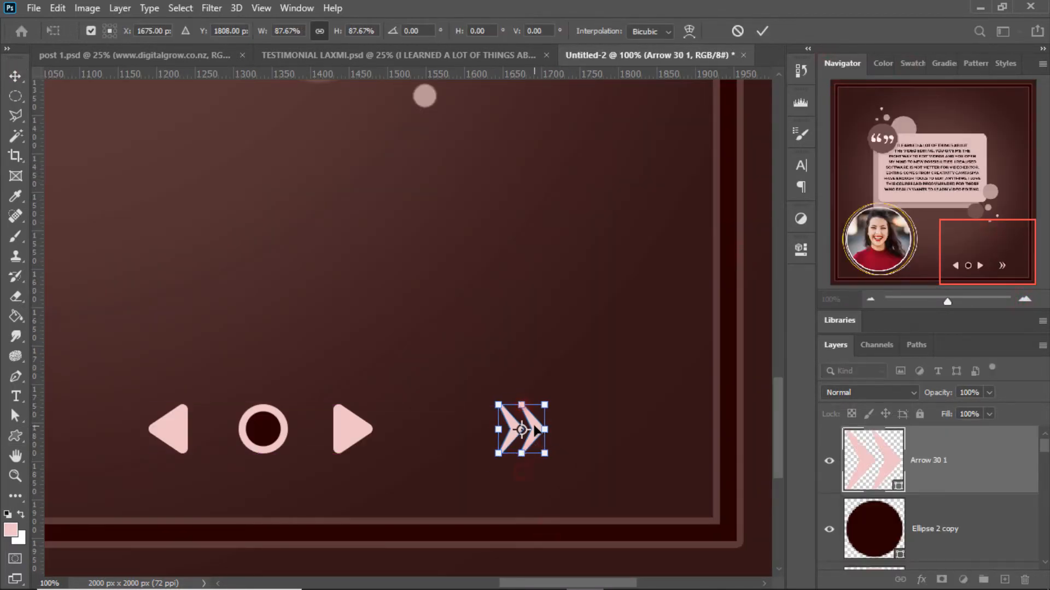
pyautogui.click(762, 30)
# Duplicate the double chevron and move the copy to the left side of the arrow controls.
pyautogui.hotkey('ctrl', 'j')
pyautogui.hotkey('shift', 'Left')
pyautogui.hotkey('shift', 'Left')
pyautogui.hotkey('shift', 'Left')
pyautogui.hotkey('shift', 'Left')
pyautogui.hotkey('shift', 'Left')
pyautogui.hotkey('shift', 'Left')
pyautogui.hotkey('shift', 'Left')
pyautogui.hotkey('shift', 'Left')
pyautogui.hotkey('shift', 'Left')
pyautogui.hotkey('shift', 'Left')
pyautogui.hotkey('shift', 'Left')
pyautogui.hotkey('shift', 'Left')
pyautogui.hotkey('shift', 'Left')
pyautogui.hotkey('shift', 'Left')
pyautogui.hotkey('shift', 'Left')
pyautogui.hotkey('shift', 'Left')
pyautogui.hotkey('shift', 'Left')
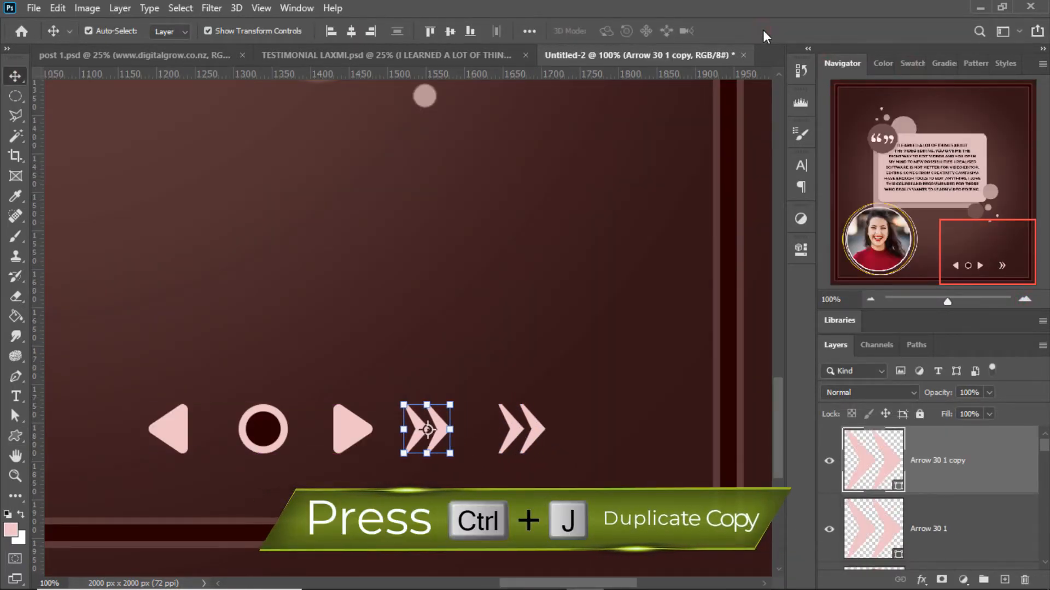
pyautogui.moveTo(436, 430); pyautogui.dragTo(171, 429)
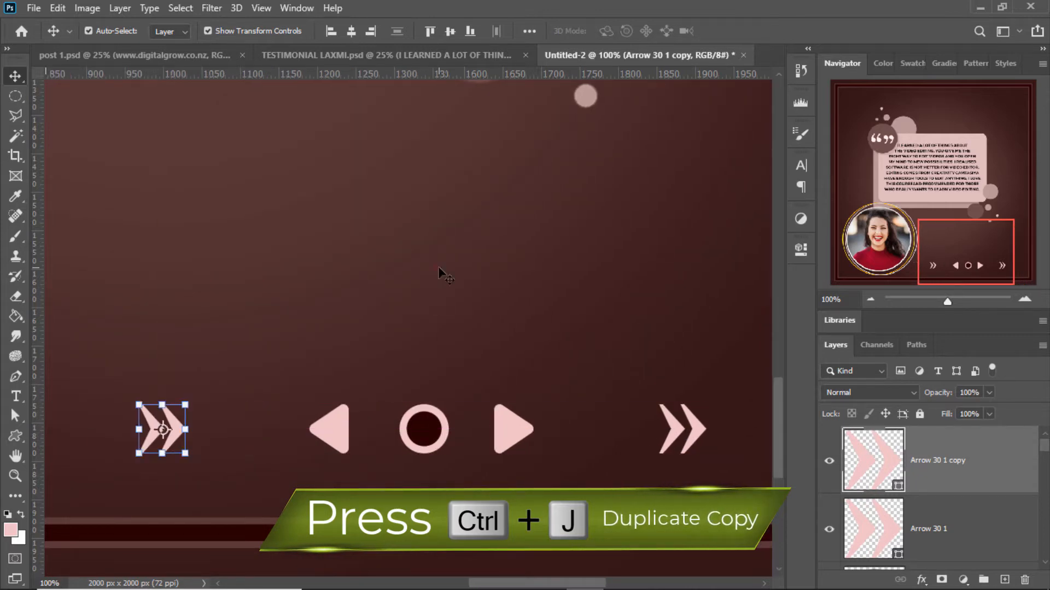
# Flip the right-hand double chevron horizontally so it points towards the centre controls.
pyautogui.click(679, 429)
pyautogui.hotkey('ctrl', 't')
pyautogui.rightClick(678, 428)
pyautogui.click(705, 405)
pyautogui.click(762, 31)
# Group all the navigation shape layers and shift the group left along the frame's lower edge, beside the portrait.
pyautogui.click(870, 299)
pyautogui.click(695, 246)
pyautogui.click(956, 465)
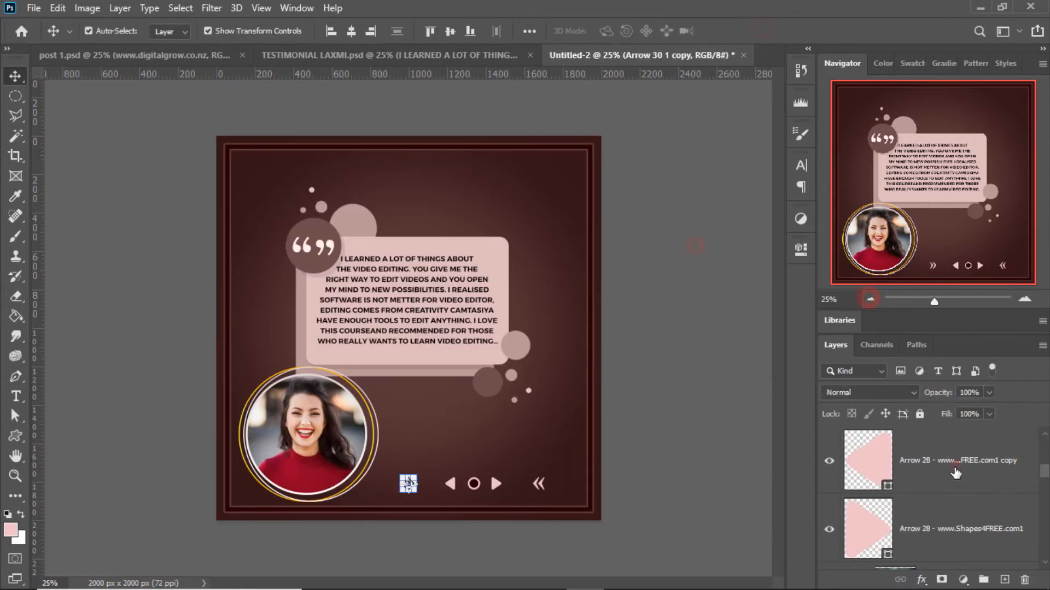
pyautogui.hotkey('ctrl', 'g')
pyautogui.hotkey('ctrl', 't')
pyautogui.press('Return')
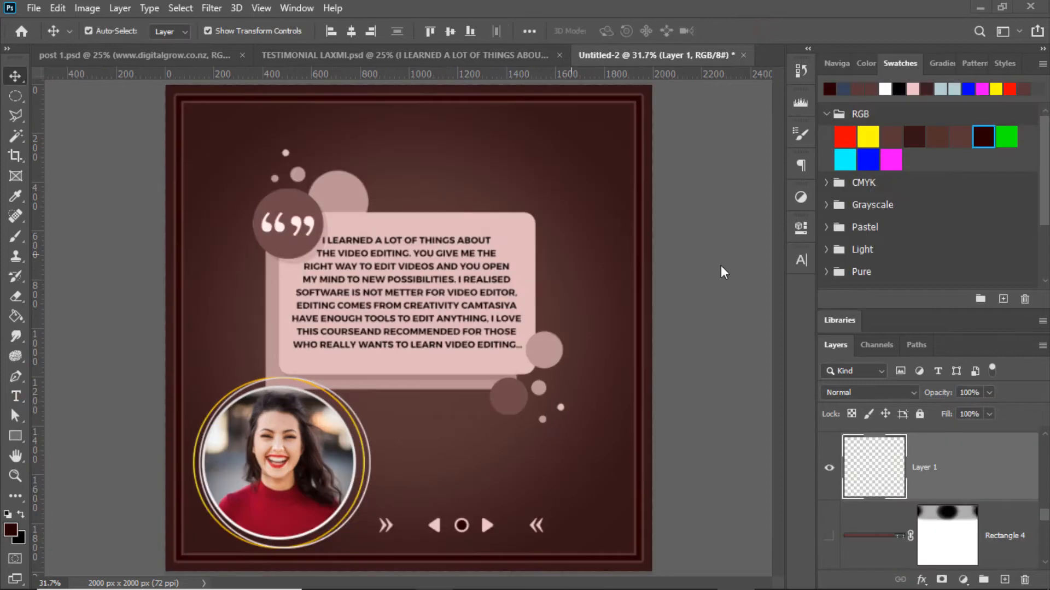
# Add the student's first name in white text above the navigation shapes and enlarge it to about 96.58 pt.
pyautogui.press('t')
pyautogui.click(442, 454)
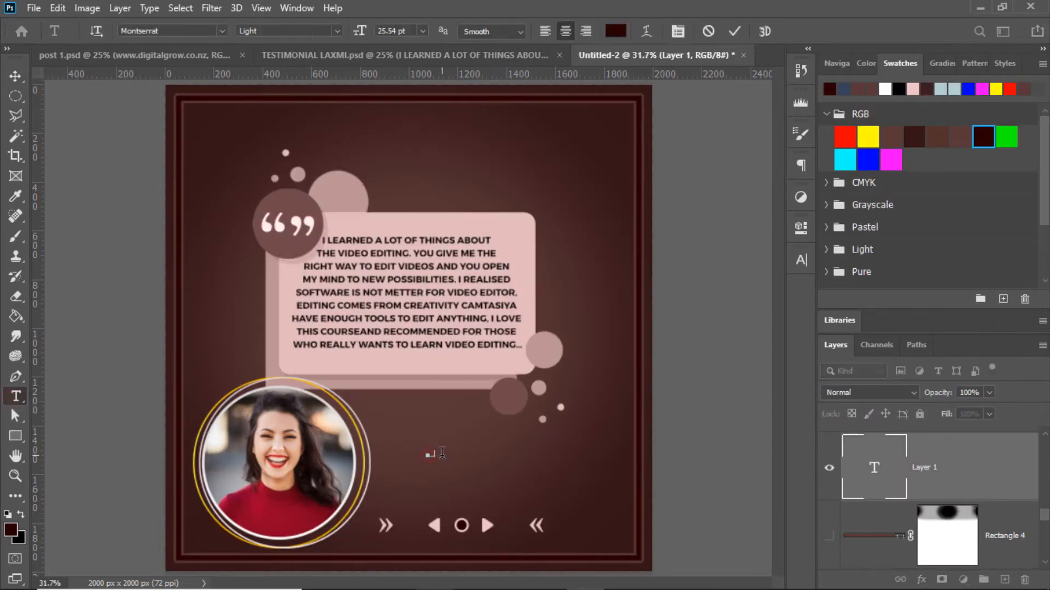
pyautogui.click(735, 31)
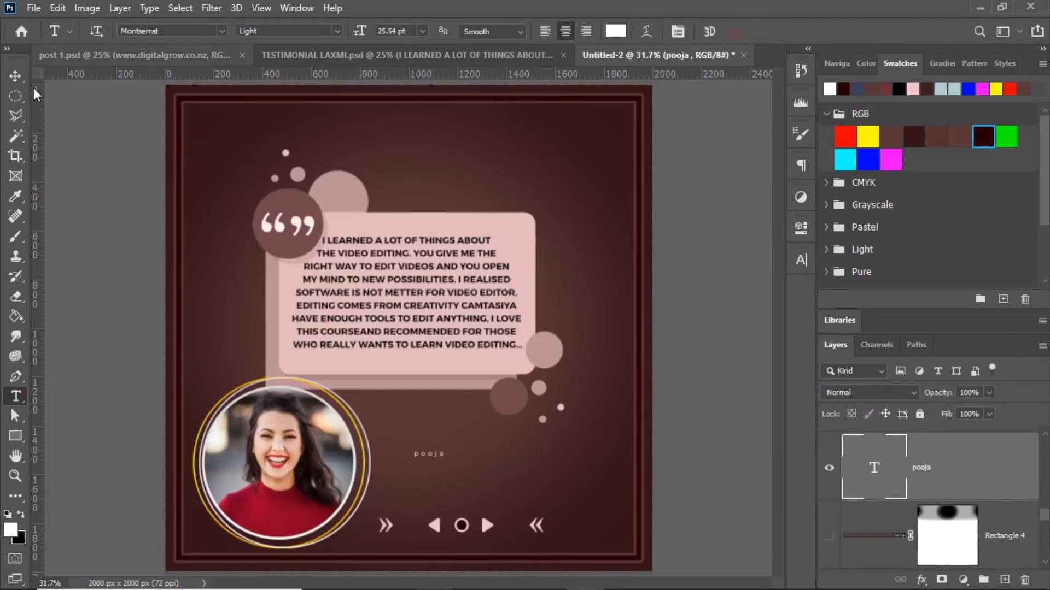
pyautogui.hotkey('ctrl', 't')
pyautogui.moveTo(397, 443); pyautogui.dragTo(401, 446)
pyautogui.press('Return')
# Set the name text's tracking to 0 and its weight to Bold.
pyautogui.click(801, 261)
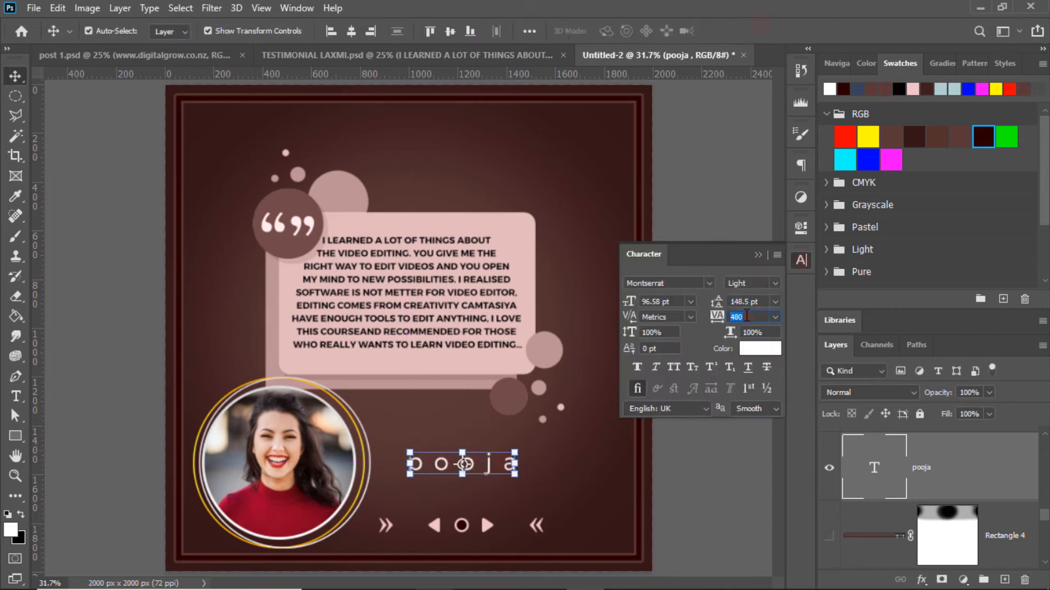
pyautogui.click(693, 446)
pyautogui.click(458, 463)
pyautogui.click(775, 281)
pyautogui.click(750, 352)
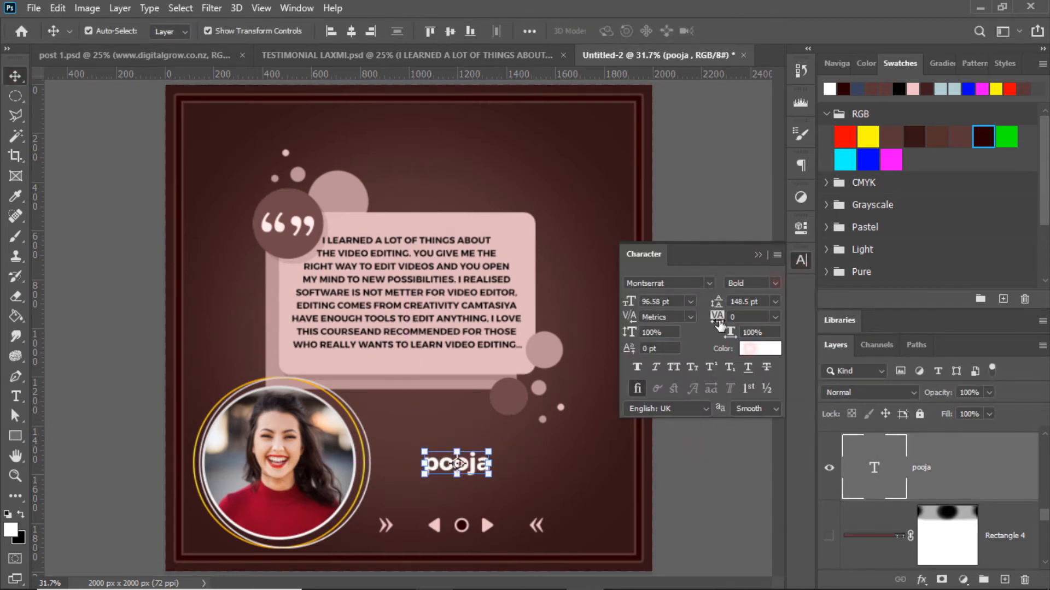
# Set the name text in Franklin Gothic Demi Cond with all caps and a tracking of 100.
pyautogui.click(712, 283)
pyautogui.click(687, 346)
pyautogui.click(673, 366)
pyautogui.click(717, 476)
pyautogui.click(461, 462)
pyautogui.moveTo(717, 317); pyautogui.dragTo(731, 322)
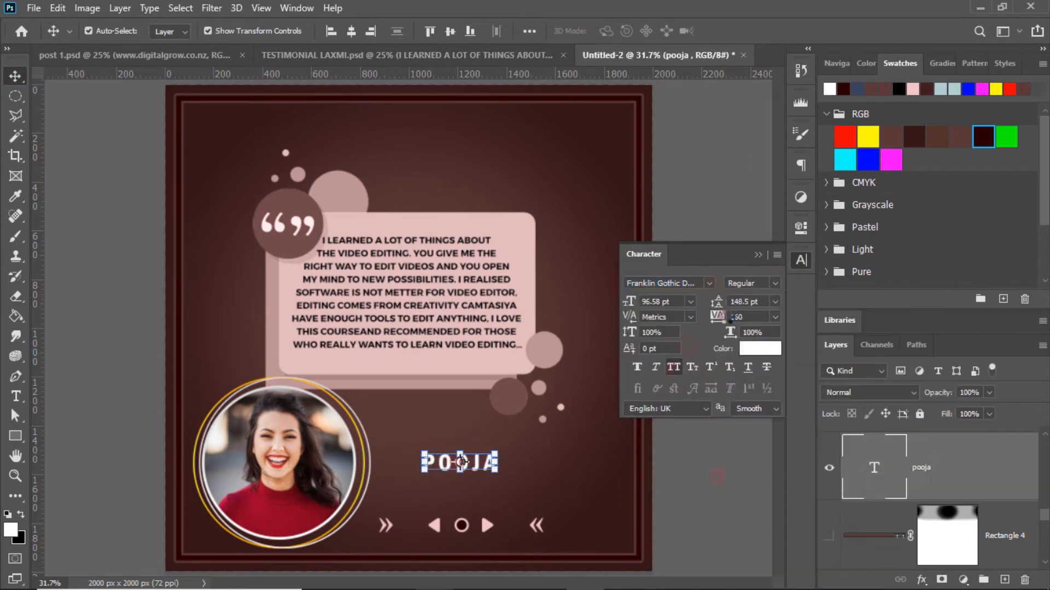
pyautogui.write('100')
pyautogui.click(722, 463)
pyautogui.click(459, 464)
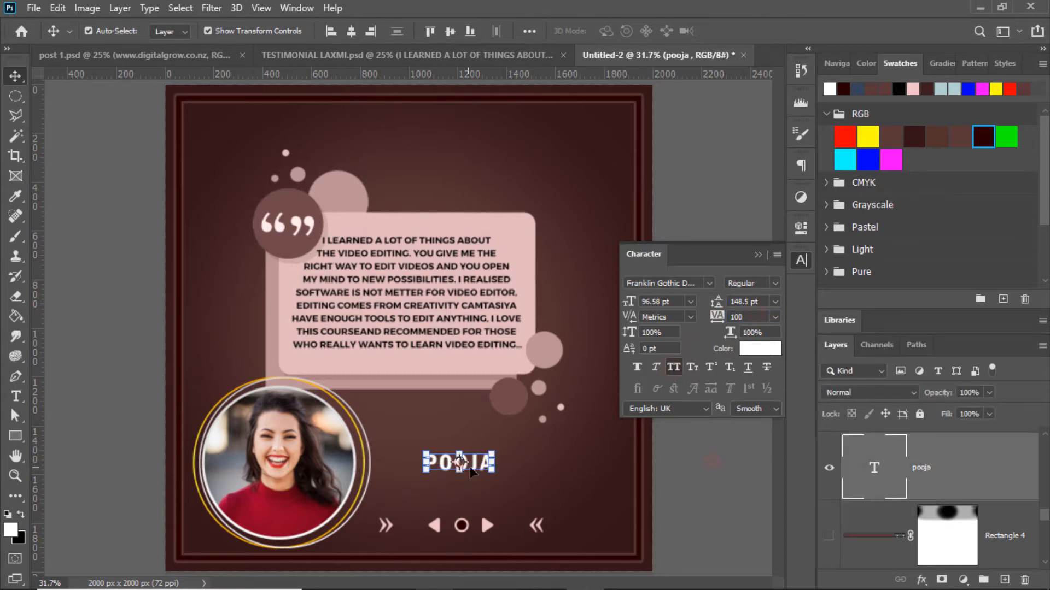
# Enlarge the name text to about 134.3 pt and raise it slightly beside the portrait.
pyautogui.click(682, 463)
pyautogui.moveTo(460, 464); pyautogui.dragTo(519, 456)
pyautogui.click(454, 457)
pyautogui.press('Return')
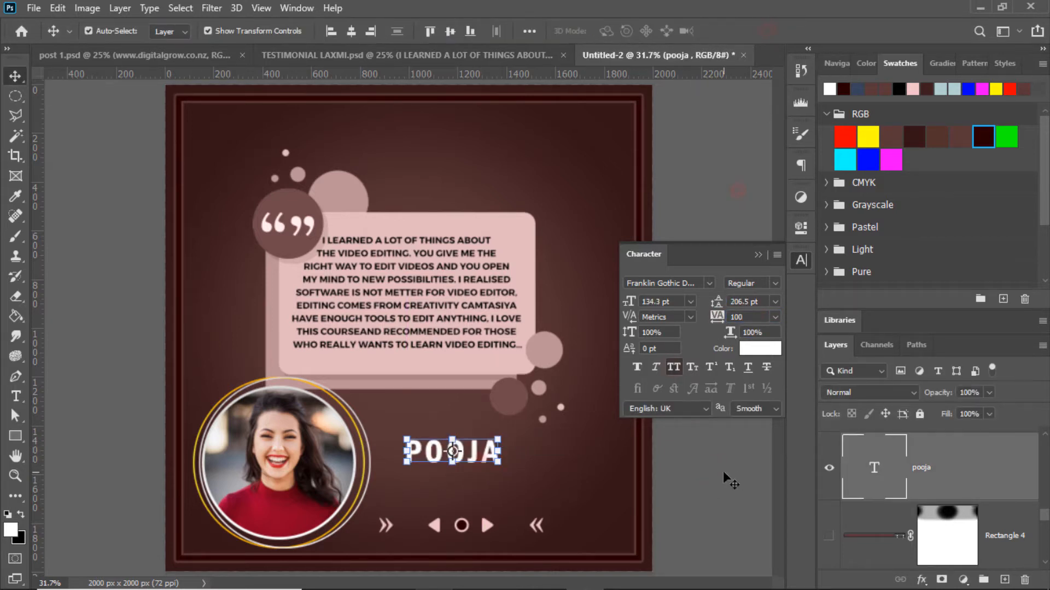
# Add the text "students" on a new layer beneath the name and enlarge it to about 89.19 pt.
pyautogui.hotkey('ctrl', 'shift', 'alt', 'n')
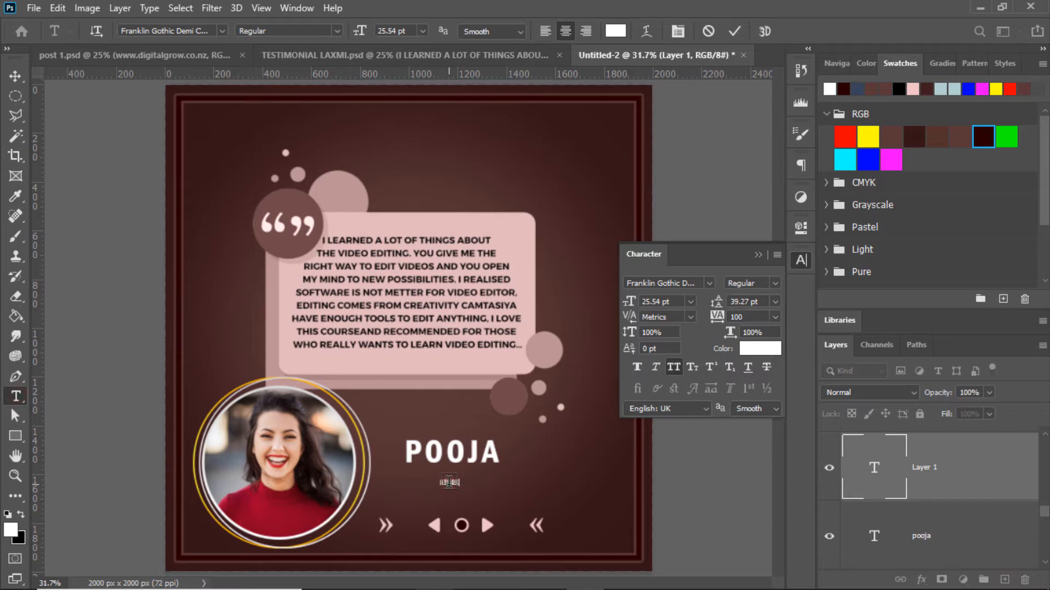
pyautogui.click(800, 263)
pyautogui.press('v')
pyautogui.click(425, 477)
pyautogui.click(981, 437)
pyautogui.scroll(5, 1005, 468)
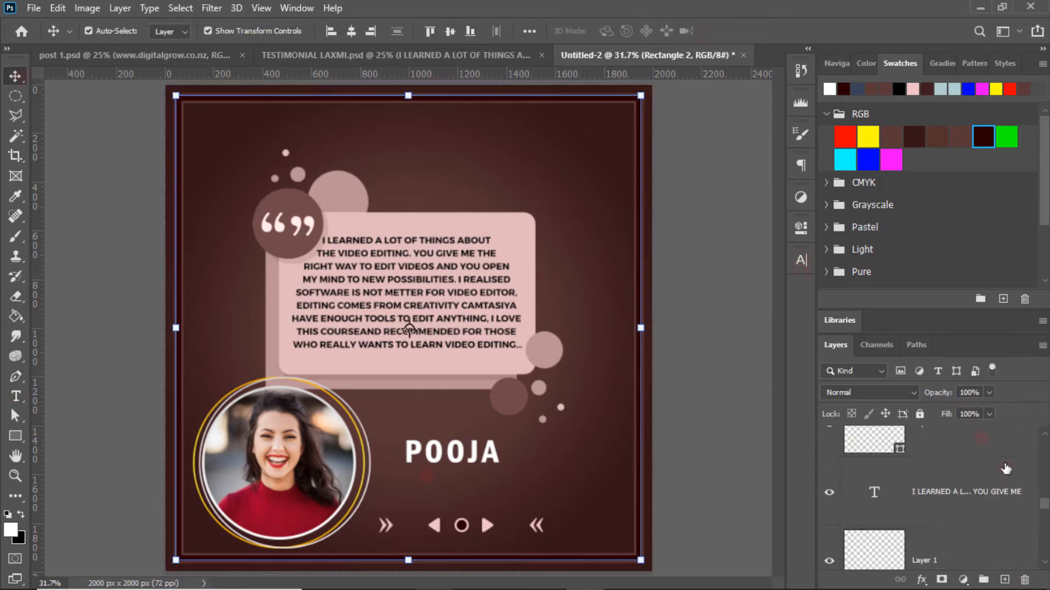
pyautogui.click(476, 457)
pyautogui.hotkey('alt', ']')
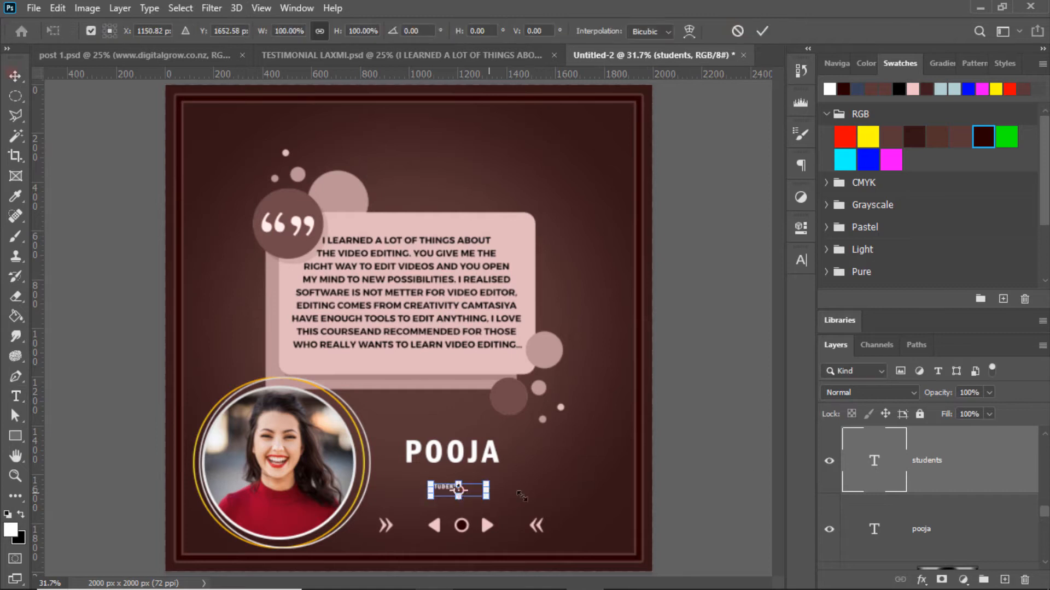
pyautogui.click(762, 31)
# Turn off all caps for the label beneath the name and change its wording to "Students".
pyautogui.click(799, 261)
pyautogui.click(674, 367)
pyautogui.doubleClick(856, 474)
pyautogui.click(414, 488)
pyautogui.press('BackSpace')
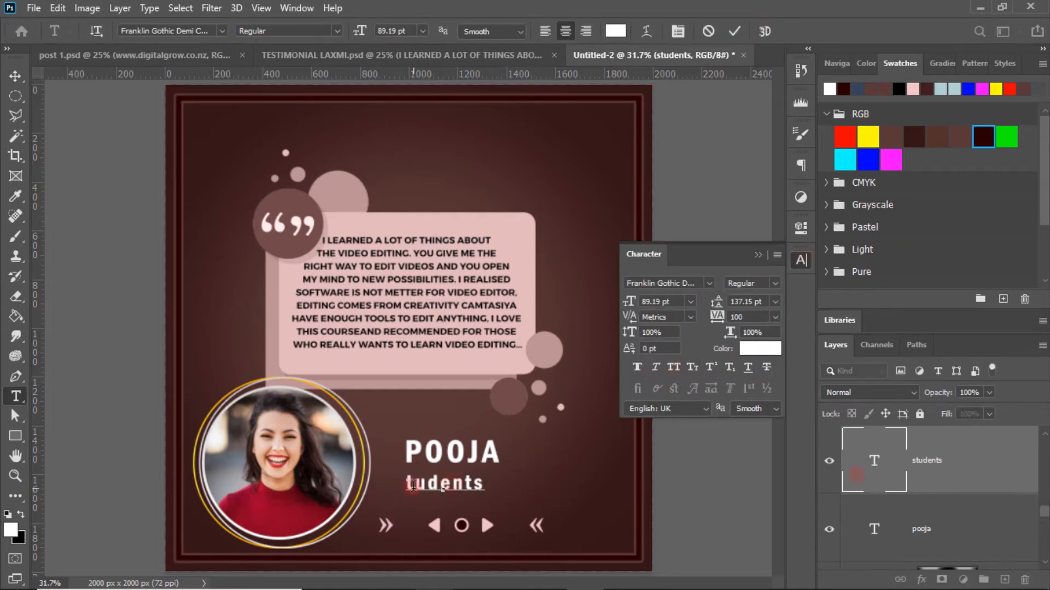
pyautogui.write('S')
pyautogui.click(738, 30)
# Change the font of the Students label to Montserrat in a thin weight.
pyautogui.click(709, 283)
pyautogui.click(691, 347)
pyautogui.click(777, 284)
pyautogui.click(767, 321)
pyautogui.click(799, 263)
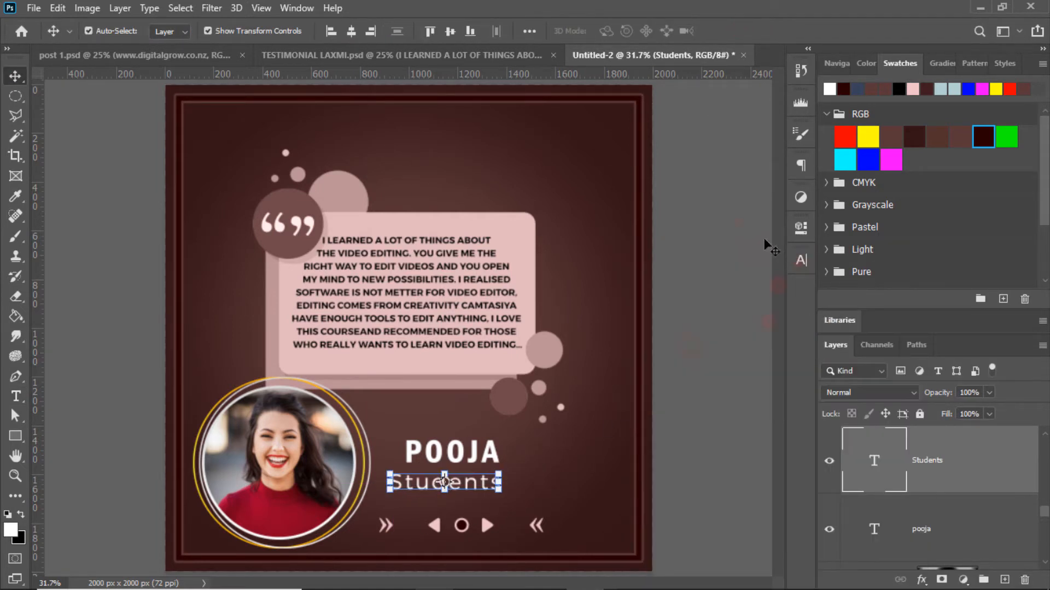
# Select the name and Students text layers and align their horizontal centres.
pyautogui.click(737, 221)
pyautogui.click(452, 489)
pyautogui.keyDown('ctrl'); pyautogui.click(959, 529); pyautogui.keyUp('ctrl')
pyautogui.click(530, 32)
pyautogui.click(351, 32)
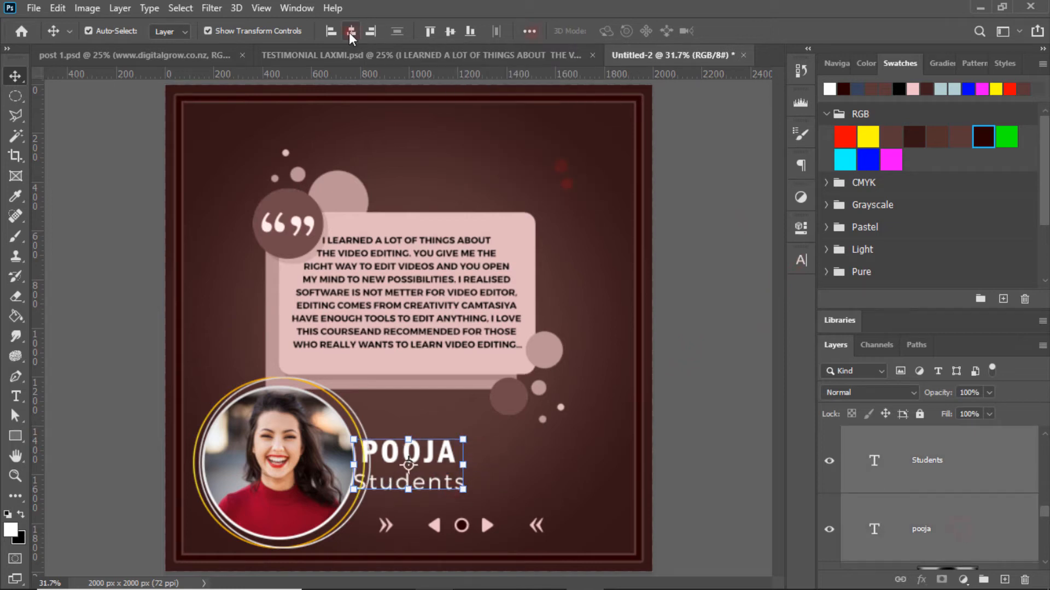
pyautogui.click(750, 343)
# Place the name above the Students label and enlarge the label slightly.
pyautogui.click(940, 462)
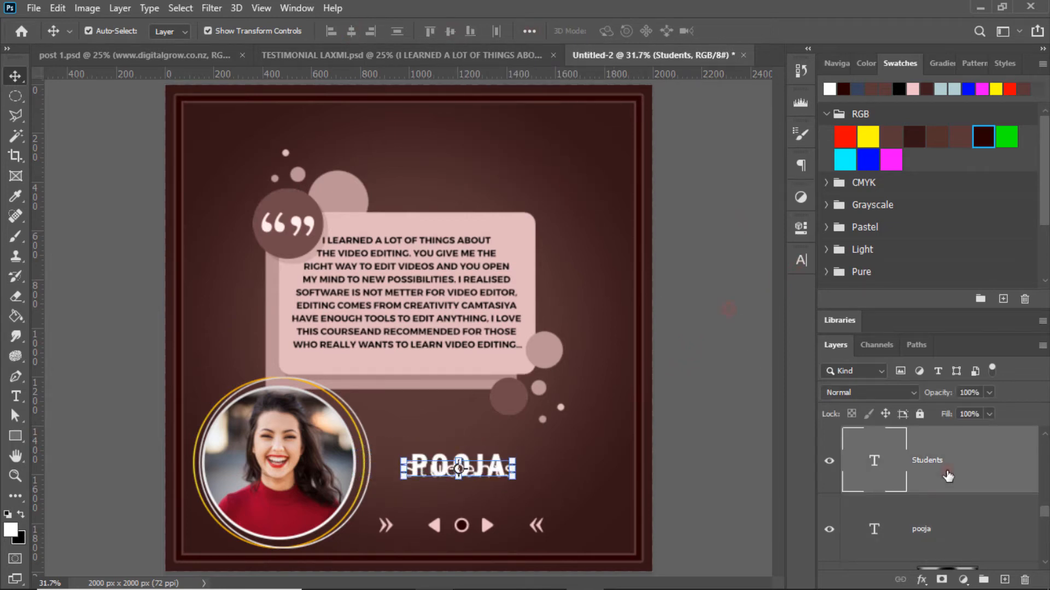
pyautogui.click(946, 529)
pyautogui.click(503, 479)
pyautogui.moveTo(515, 476); pyautogui.dragTo(519, 477)
pyautogui.click(766, 33)
# Colour the Students label pale greyish pink and give the name a yellow-orange gradient.
pyautogui.click(867, 64)
pyautogui.click(857, 106)
pyautogui.click(933, 63)
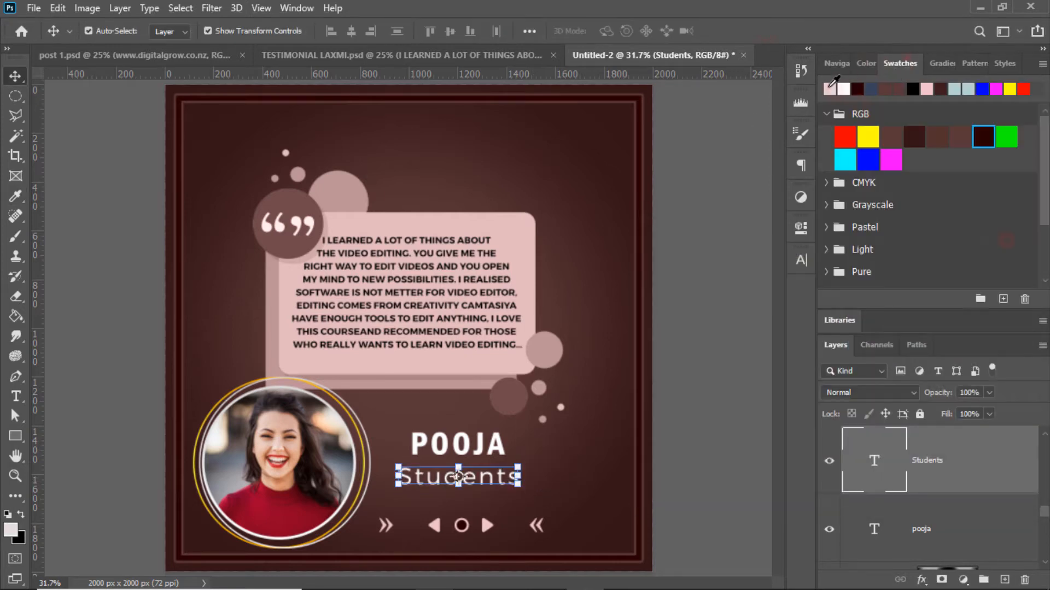
pyautogui.moveTo(830, 89); pyautogui.dragTo(458, 444)
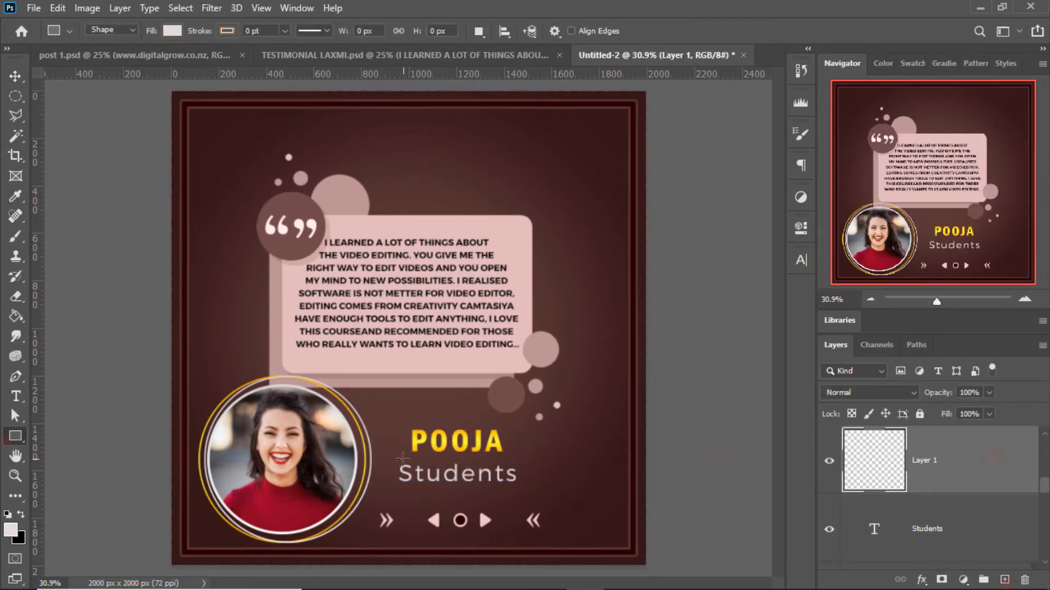
# Draw a pale divider about 477 px wide and 17 px high between the name and Students, fitted to the label's width and tapered leftwards.
pyautogui.moveTo(513, 459); pyautogui.dragTo(514, 461)
pyautogui.hotkey('ctrl', '1')
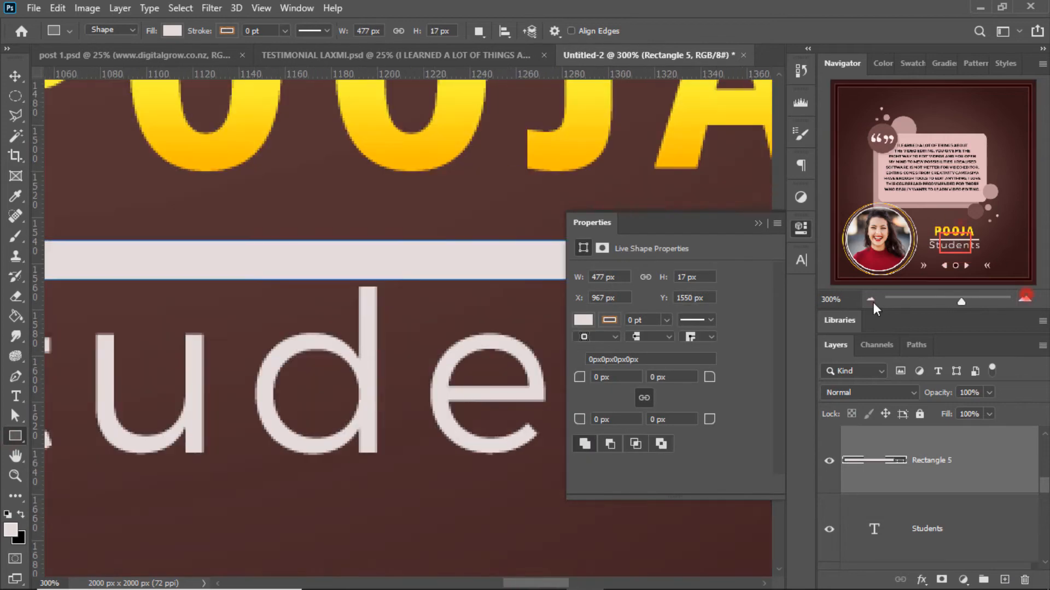
pyautogui.moveTo(586, 307); pyautogui.dragTo(591, 307)
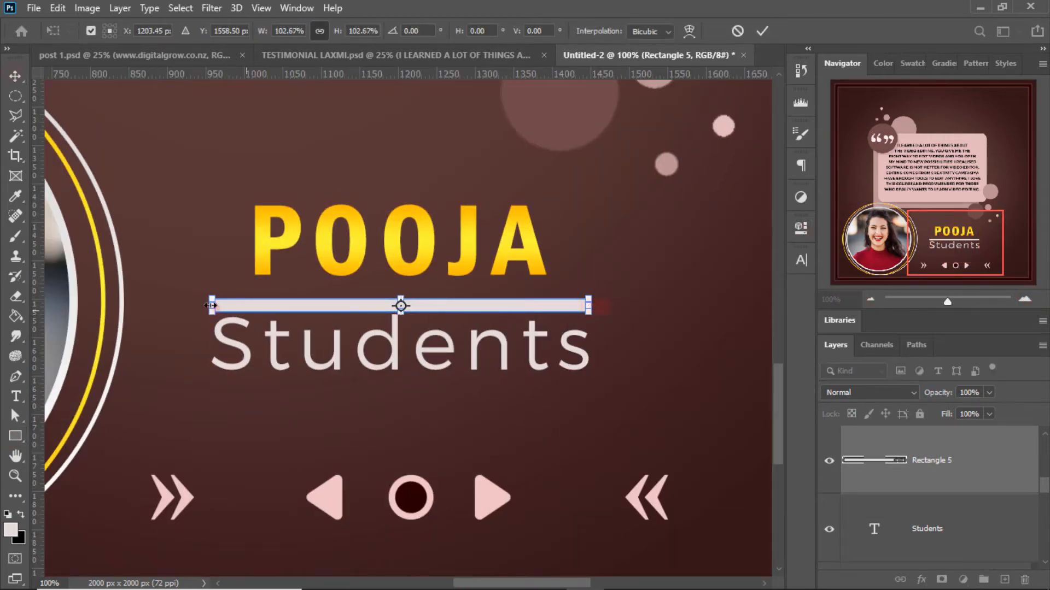
pyautogui.press('Return')
pyautogui.hotkey('ctrl', '0')
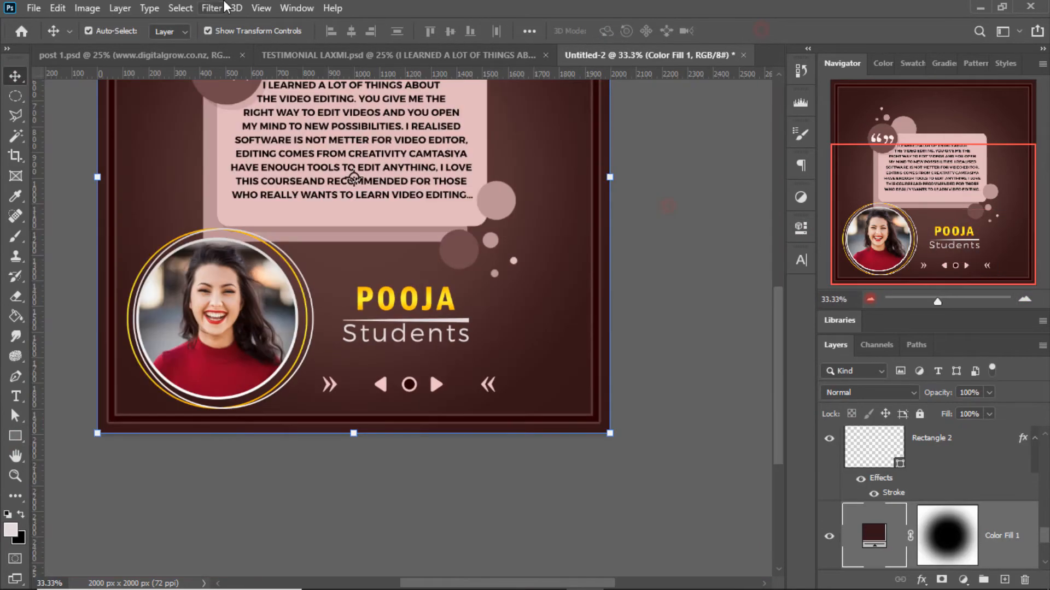
pyautogui.click(711, 399)
# Group the divider, Students and name layers together.
pyautogui.click(967, 474)
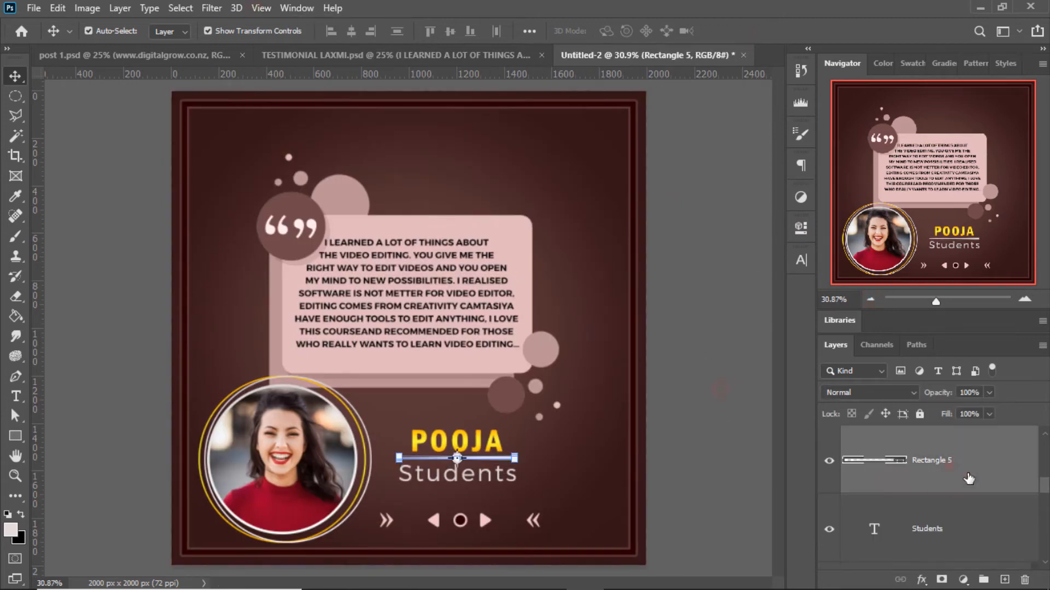
pyautogui.click(1005, 528)
pyautogui.scroll(-1, 1005, 528)
pyautogui.click(1005, 524)
pyautogui.moveTo(1044, 492); pyautogui.dragTo(1044, 475)
pyautogui.keyDown('shift'); pyautogui.click(976, 450); pyautogui.keyUp('shift')
pyautogui.hotkey('ctrl', 'g')
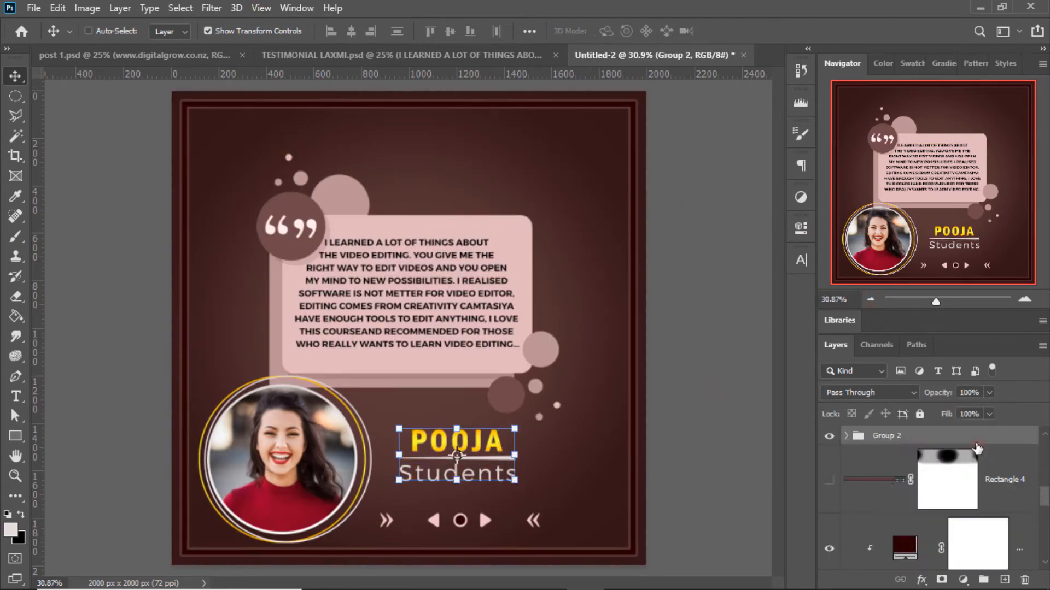
# Move the navigation shapes group, Group 1, down the layer stack to directly above Group 2.
pyautogui.click(952, 477)
pyautogui.scroll(3, 952, 476)
pyautogui.click(946, 530)
pyautogui.scroll(2, 947, 529)
pyautogui.click(972, 435)
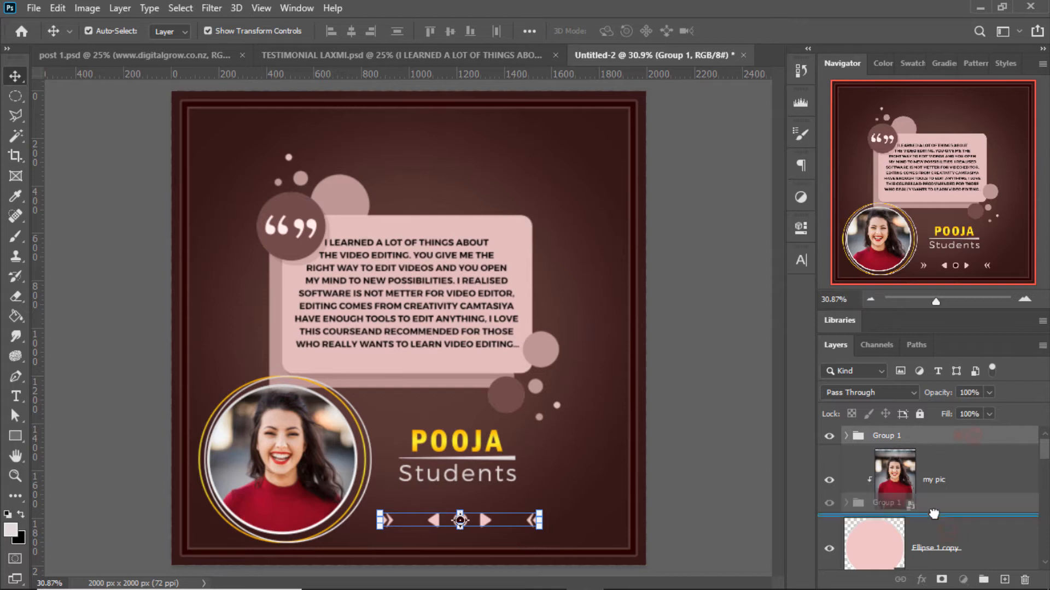
pyautogui.moveTo(934, 514); pyautogui.dragTo(935, 474)
# Select Group 1 and Group 2 and align their horizontal centres.
pyautogui.click(922, 492)
pyautogui.keyDown('shift'); pyautogui.click(933, 474); pyautogui.keyUp('shift')
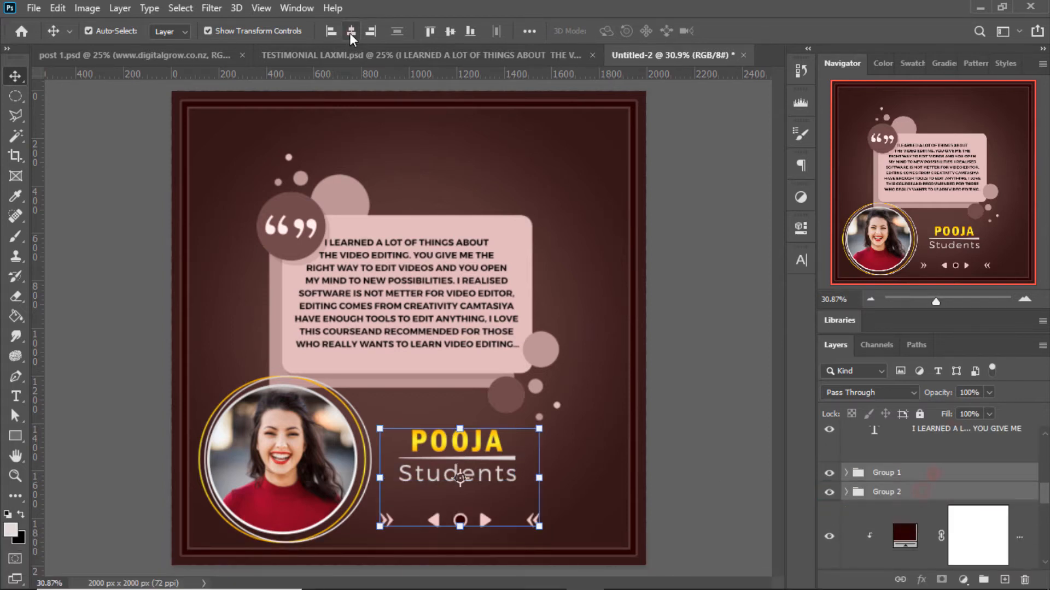
pyautogui.click(351, 31)
pyautogui.click(694, 211)
# Add the text "Students" on a new layer above the speech bubble and enlarge it.
pyautogui.click(1004, 580)
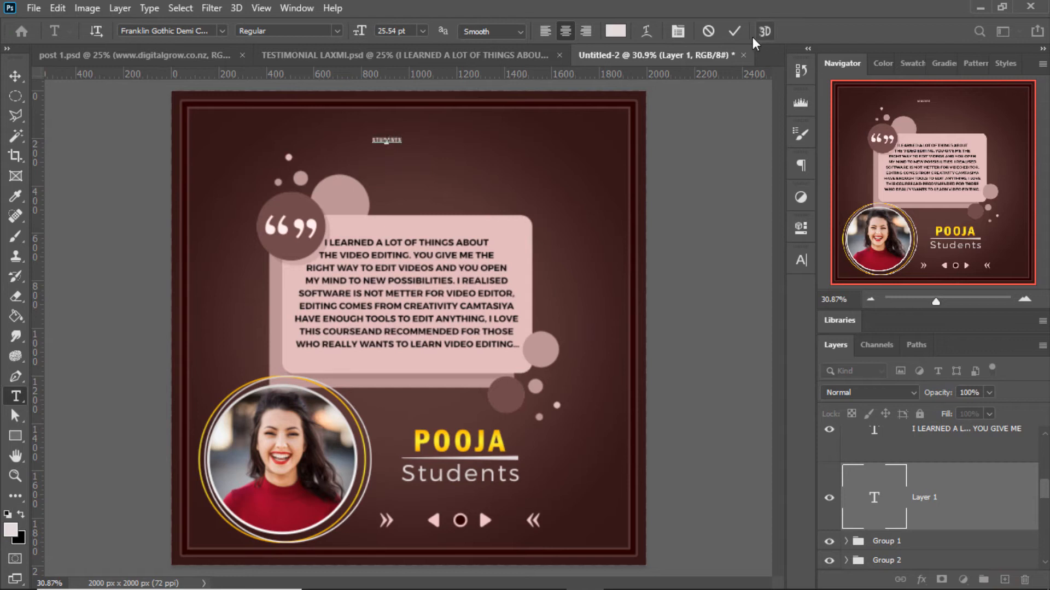
pyautogui.moveTo(402, 141); pyautogui.dragTo(546, 142)
pyautogui.press('Return')
# Turn off All Caps for the heading text above the speech bubble.
pyautogui.click(801, 260)
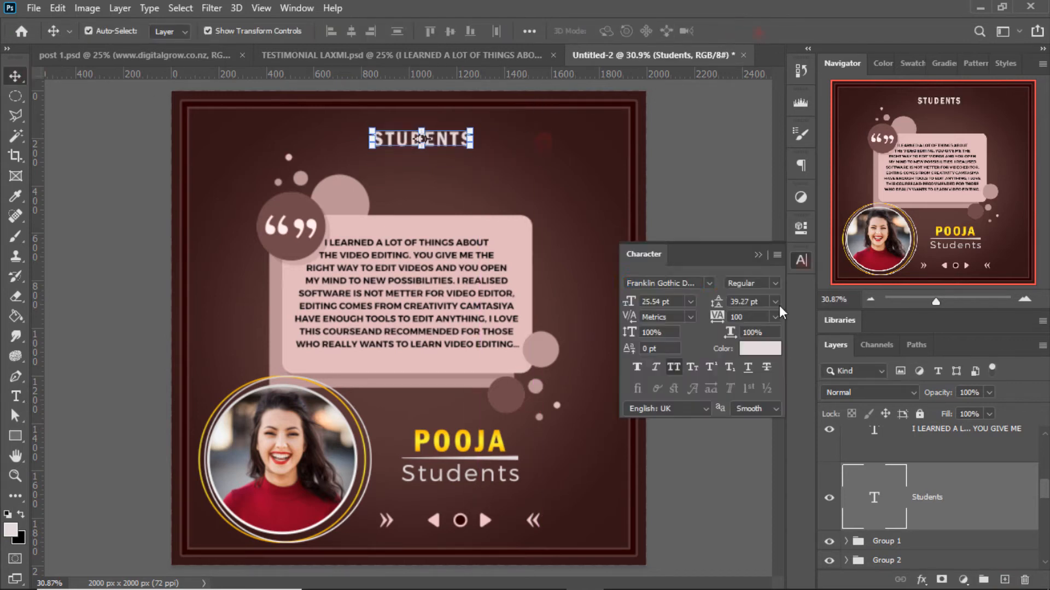
pyautogui.click(674, 367)
pyautogui.click(673, 367)
pyautogui.click(674, 368)
pyautogui.click(799, 262)
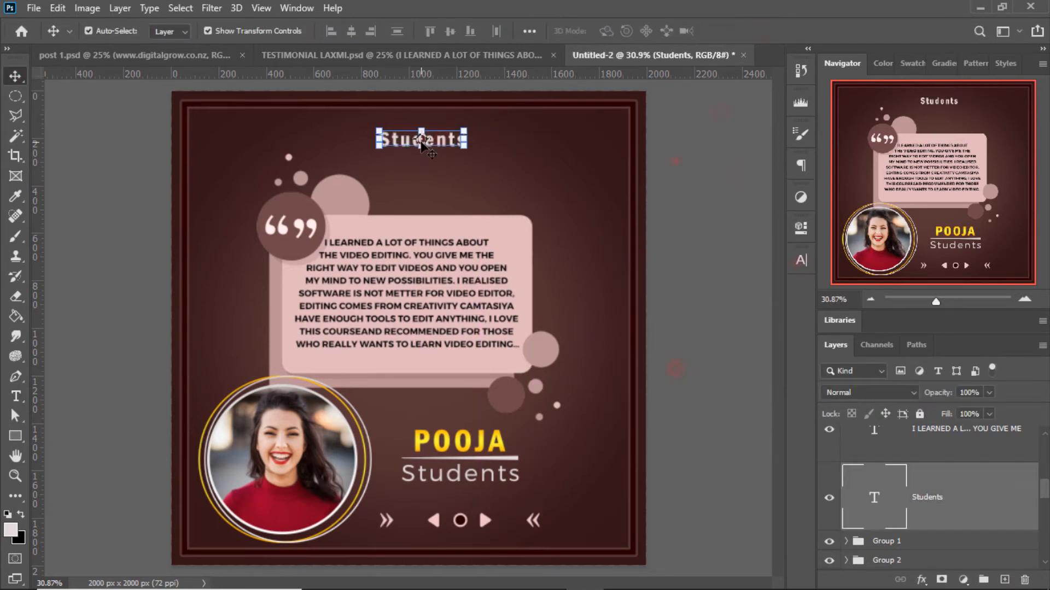
# Set the heading text's font to Riona Sans in the Bold style.
pyautogui.click(793, 262)
pyautogui.click(710, 283)
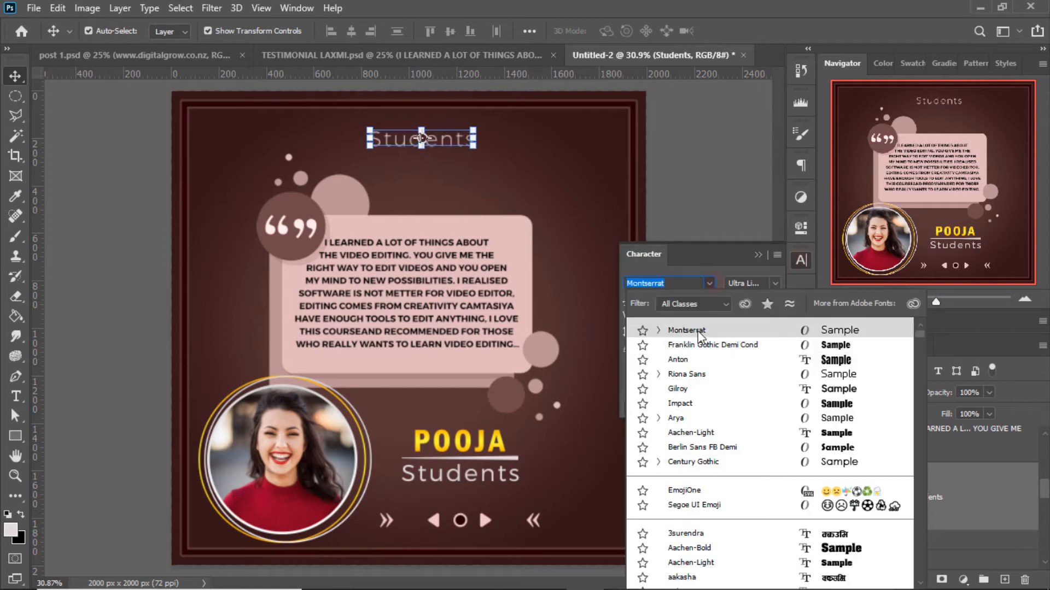
pyautogui.click(686, 374)
pyautogui.click(774, 283)
pyautogui.click(749, 432)
pyautogui.click(473, 167)
# Change the font of the Students label under the student name to Riona Sans.
pyautogui.click(504, 468)
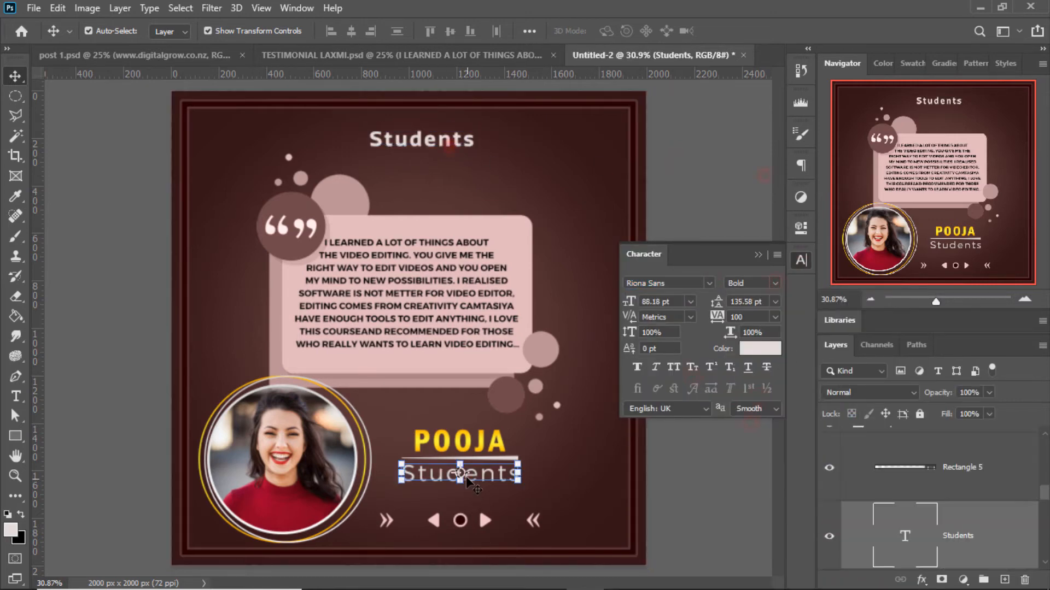
pyautogui.click(709, 283)
pyautogui.click(688, 330)
pyautogui.click(691, 190)
# Shorten the divider line beneath the student name to match the width of the Students label.
pyautogui.click(514, 459)
pyautogui.click(1026, 300)
pyautogui.click(1026, 300)
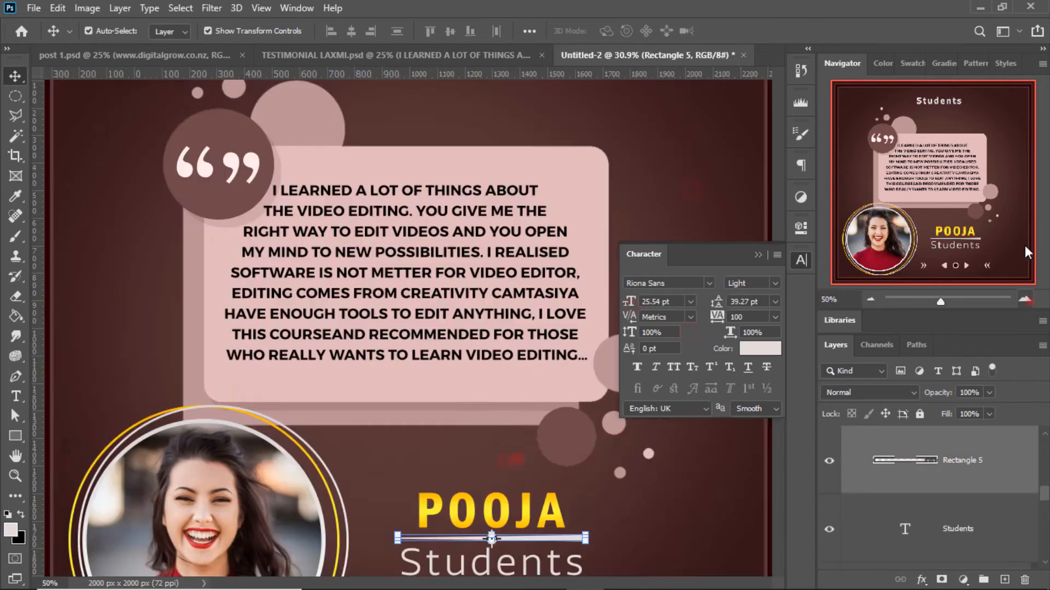
pyautogui.click(1026, 300)
pyautogui.click(919, 231)
pyautogui.click(801, 261)
pyautogui.moveTo(713, 362); pyautogui.dragTo(705, 364)
pyautogui.click(738, 31)
pyautogui.click(762, 31)
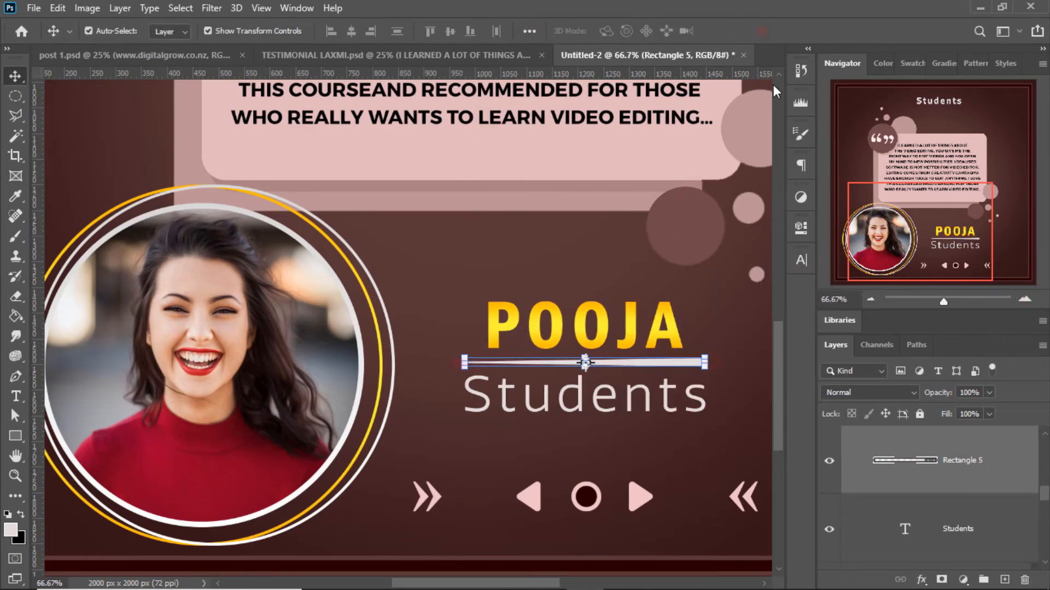
# Align the horizontal centres of the student name, divider line and Students label.
pyautogui.click(603, 331)
pyautogui.scroll(2, 930, 469)
pyautogui.keyDown('shift'); pyautogui.click(977, 462); pyautogui.keyUp('shift')
pyautogui.click(351, 31)
pyautogui.click(868, 300)
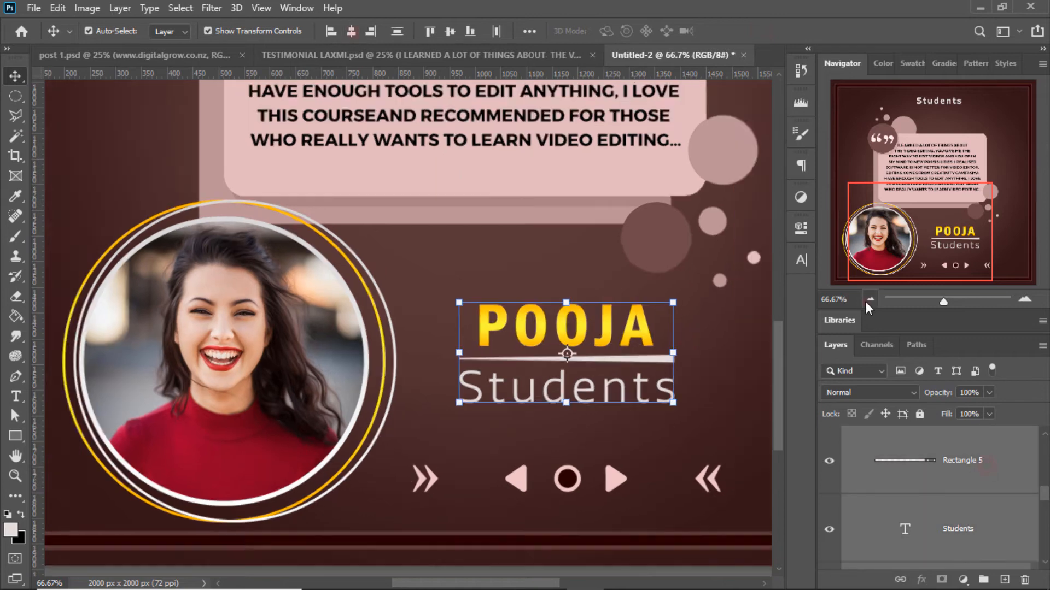
pyautogui.click(868, 300)
pyautogui.click(868, 300)
pyautogui.click(673, 242)
# Collapse Group 2 and select it together with Group 1.
pyautogui.click(964, 493)
pyautogui.scroll(-2, 965, 486)
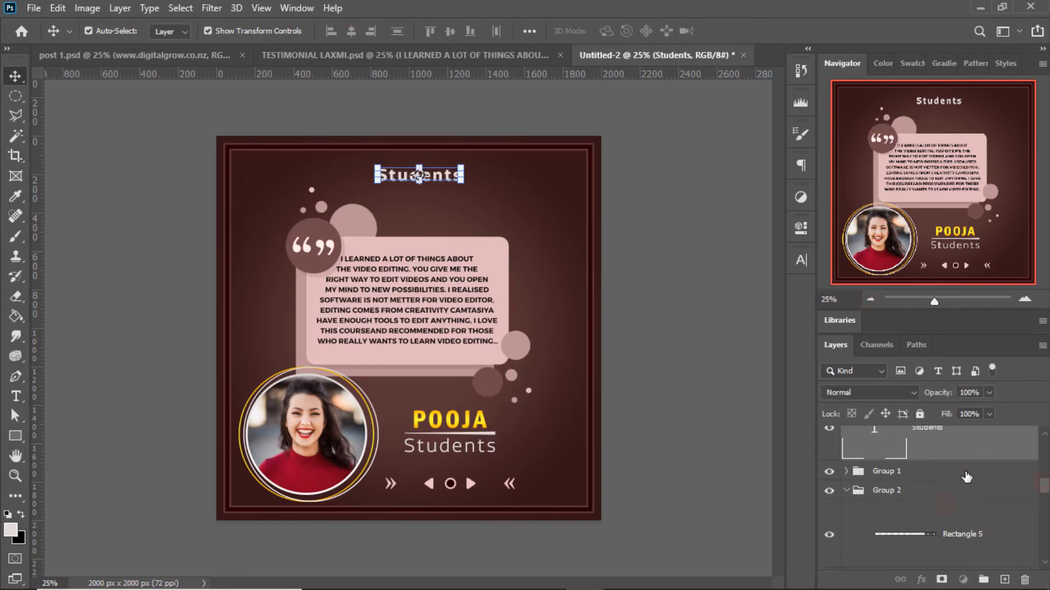
pyautogui.click(965, 473)
pyautogui.click(847, 492)
pyautogui.keyDown('shift'); pyautogui.click(956, 491); pyautogui.keyUp('shift')
# Duplicate the Students heading and move the copy straight down below the original.
pyautogui.click(419, 175)
pyautogui.hotkey('ctrl', 'j')
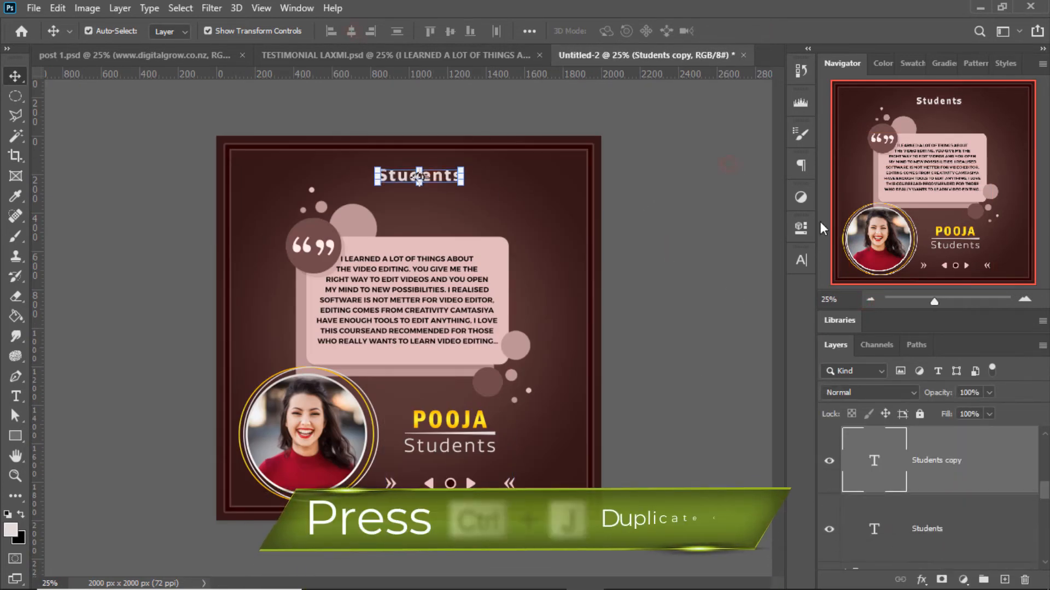
pyautogui.hotkey('shift', 'Down')
pyautogui.hotkey('shift', 'Down')
pyautogui.hotkey('shift', 'Down')
pyautogui.hotkey('shift', 'Down')
pyautogui.hotkey('shift', 'Down')
pyautogui.hotkey('shift', 'Down')
pyautogui.hotkey('shift', 'Down')
pyautogui.hotkey('shift', 'Down')
pyautogui.hotkey('shift', 'Down')
pyautogui.hotkey('shift', 'Down')
pyautogui.hotkey('shift', 'Down')
pyautogui.hotkey('shift', 'Down')
pyautogui.hotkey('shift', 'Down')
pyautogui.hotkey('shift', 'Down')
pyautogui.hotkey('shift', 'Down')
# Place the heading copy below the original in the layer stack and replace its text with "Testimonials".
pyautogui.click(910, 514)
pyautogui.doubleClick(452, 198)
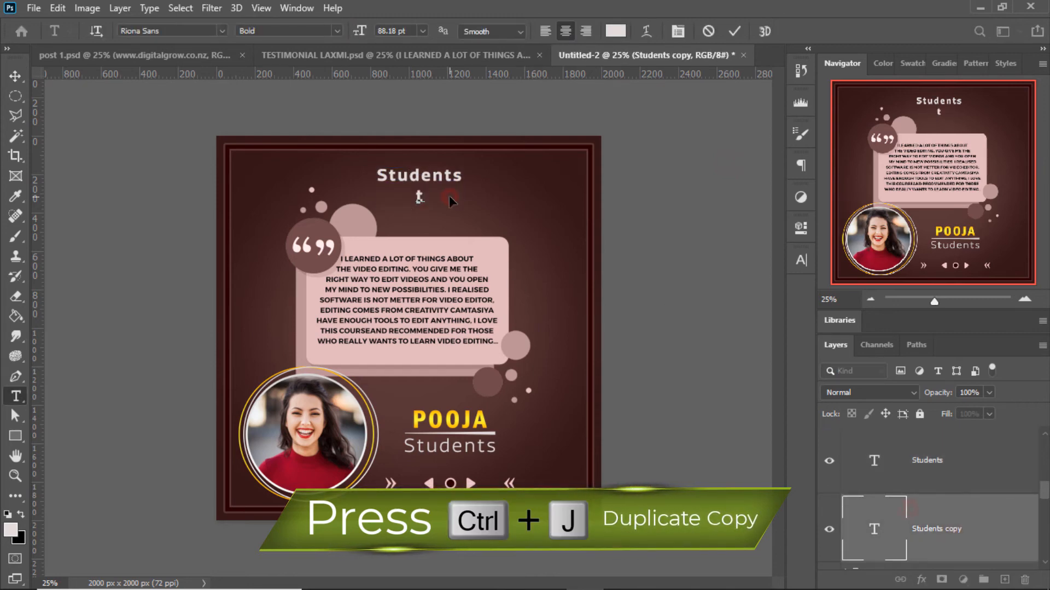
pyautogui.write('Testimonials')
pyautogui.click(735, 31)
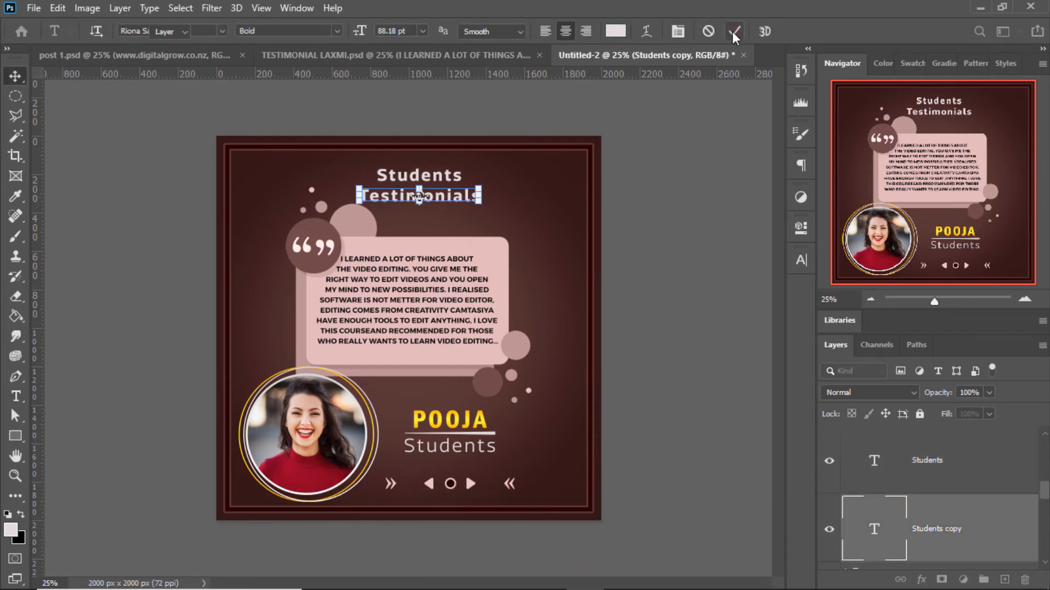
pyautogui.click(653, 176)
# Enlarge the Students heading until it is as wide as the Testimonials line below it.
pyautogui.click(260, 8)
pyautogui.click(284, 148)
pyautogui.click(440, 136)
pyautogui.moveTo(475, 141); pyautogui.dragTo(500, 151)
pyautogui.click(765, 31)
pyautogui.click(933, 529)
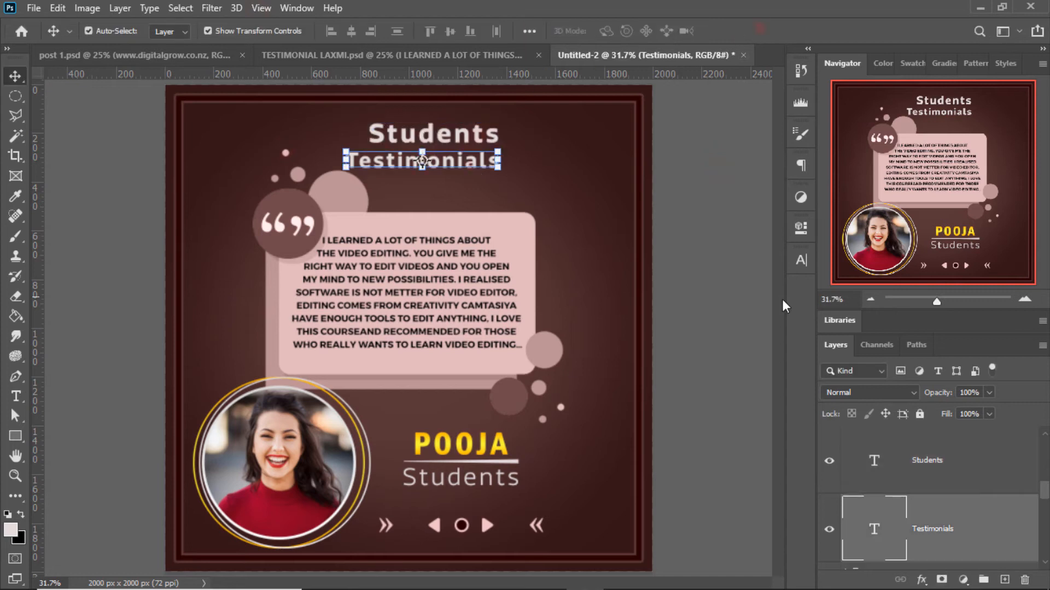
pyautogui.click(498, 162)
pyautogui.click(764, 32)
pyautogui.click(746, 159)
pyautogui.click(383, 133)
pyautogui.click(369, 133)
# Set the Testimonials text to 67.18 pt with a tracking of 420.
pyautogui.click(474, 167)
pyautogui.click(800, 257)
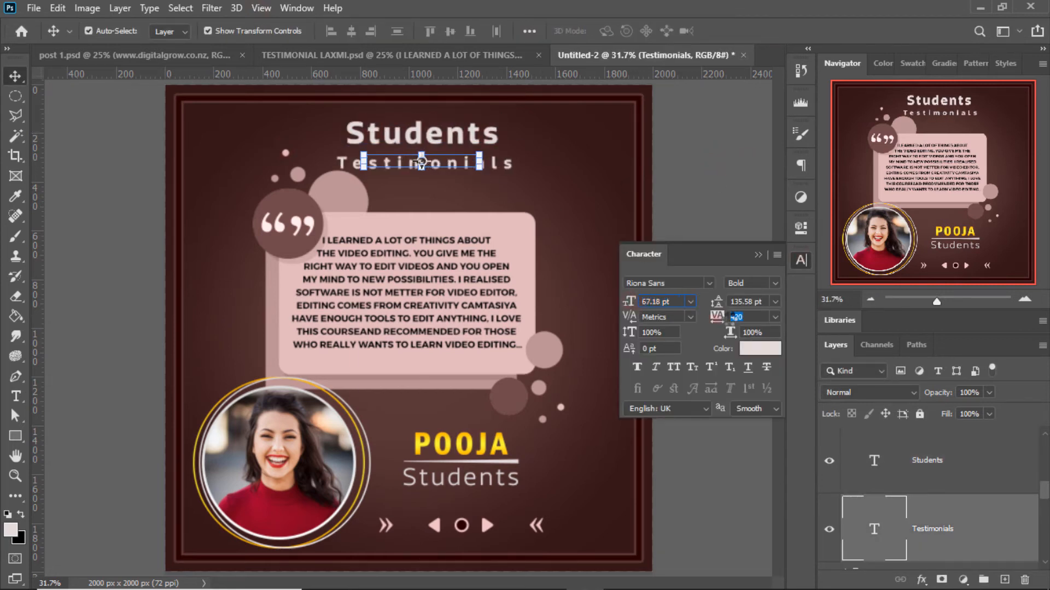
pyautogui.click(711, 159)
# Align the Students and Testimonials lines by their horizontal centres and move Testimonials slightly closer to the heading.
pyautogui.click(963, 528)
pyautogui.keyDown('shift'); pyautogui.click(1000, 461); pyautogui.keyUp('shift')
pyautogui.click(351, 32)
pyautogui.moveTo(473, 164); pyautogui.dragTo(473, 160)
pyautogui.click(712, 149)
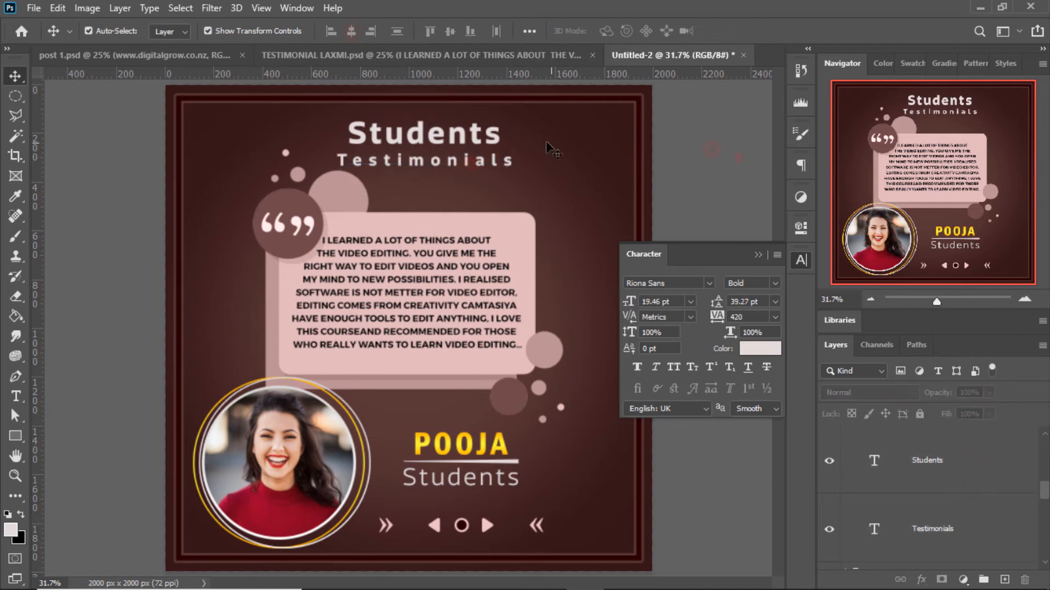
# Centre the Students and Testimonials layers horizontally on the canvas and group them.
pyautogui.click(960, 523)
pyautogui.keyDown('shift'); pyautogui.click(942, 480); pyautogui.keyUp('shift')
pyautogui.click(528, 31)
pyautogui.click(575, 171)
pyautogui.click(574, 197)
pyautogui.click(713, 125)
pyautogui.click(939, 465)
pyautogui.keyDown('shift'); pyautogui.click(964, 524); pyautogui.keyUp('shift')
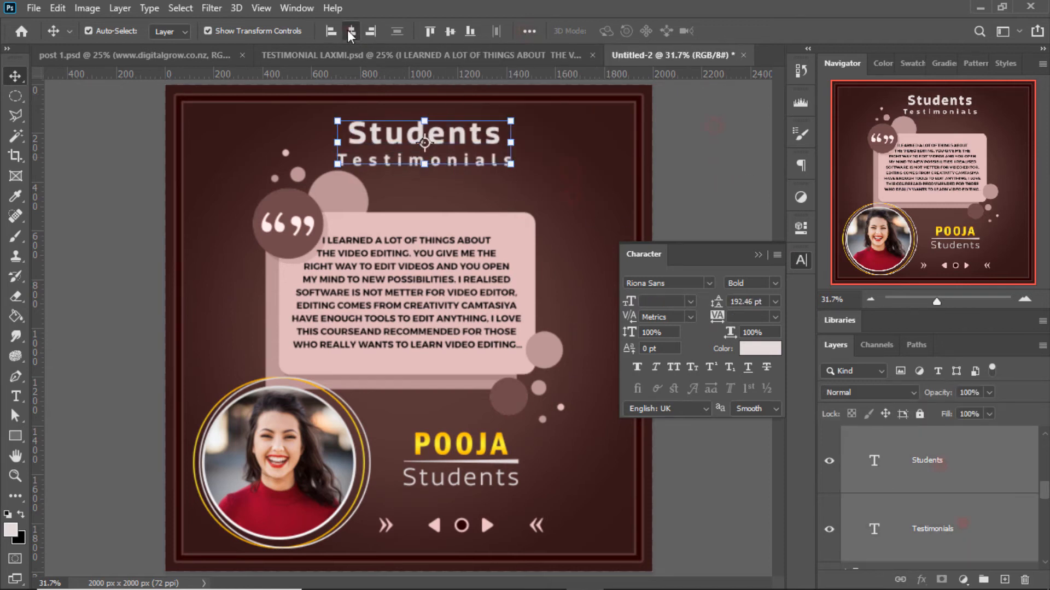
pyautogui.click(351, 31)
pyautogui.hotkey('ctrl', 'g')
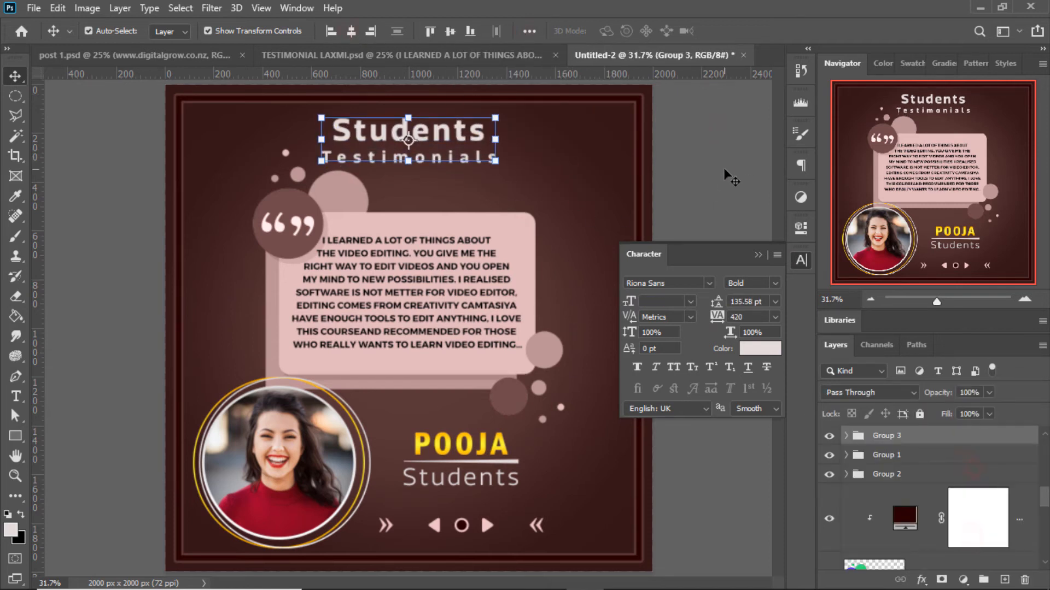
pyautogui.click(724, 169)
# Apply the yellow-gold gradient preset to the Students heading.
pyautogui.click(459, 131)
pyautogui.click(933, 64)
pyautogui.click(829, 89)
pyautogui.click(713, 146)
# Set the Testimonials text to the Light style at 59.18 pt with a tracking of 560.
pyautogui.click(459, 160)
pyautogui.click(775, 283)
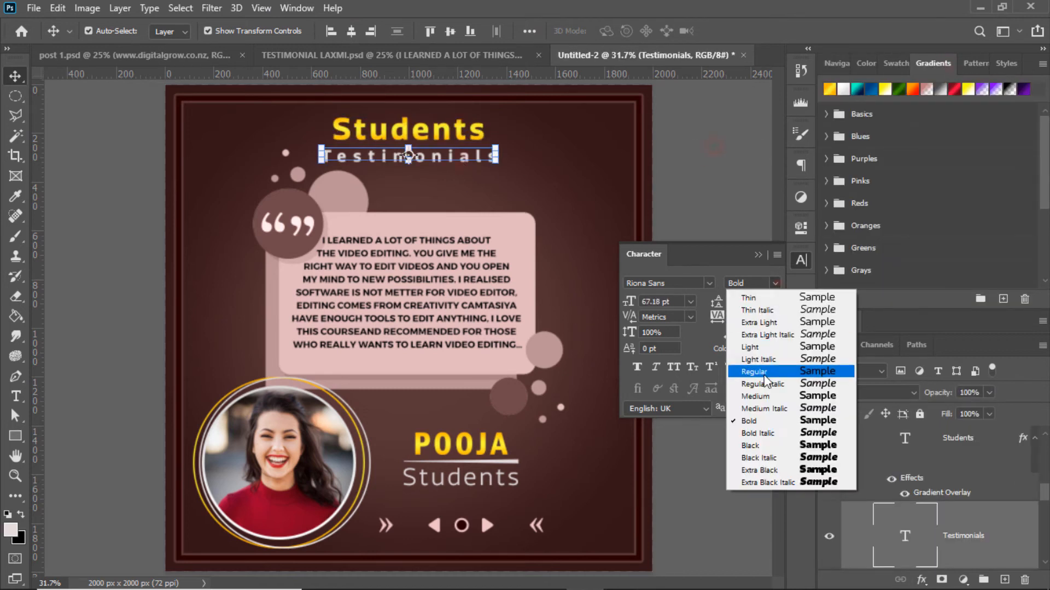
pyautogui.click(760, 348)
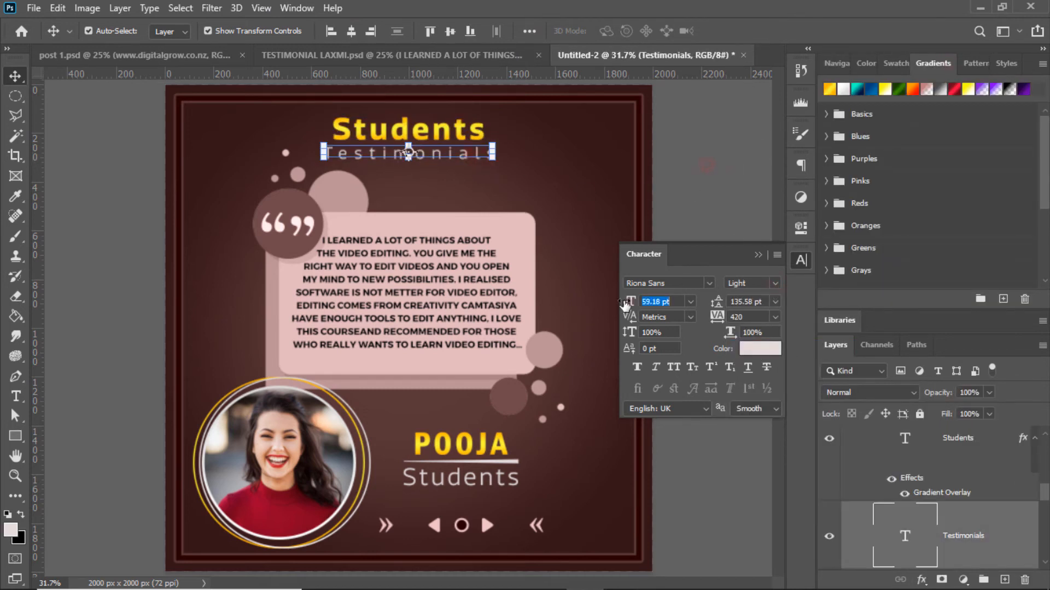
pyautogui.click(711, 192)
pyautogui.click(440, 161)
# Select the restyled Testimonials layer with the gold Students heading and align their horizontal centres.
pyautogui.click(984, 484)
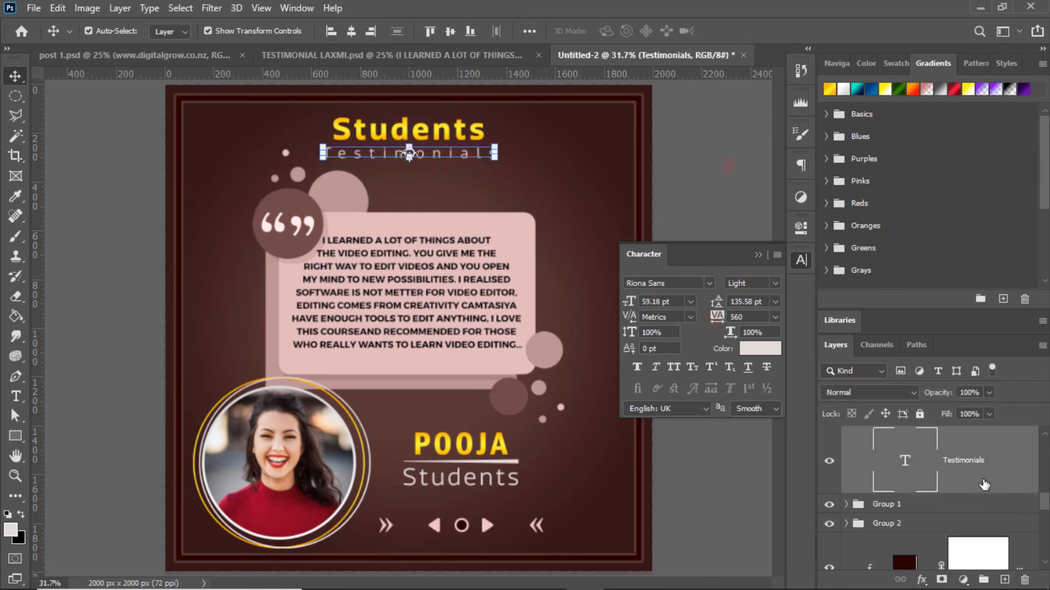
pyautogui.scroll(1, 984, 481)
pyautogui.keyDown('ctrl'); pyautogui.click(999, 448); pyautogui.keyUp('ctrl')
pyautogui.click(530, 30)
pyautogui.click(576, 171)
pyautogui.click(575, 191)
pyautogui.click(351, 31)
pyautogui.click(690, 160)
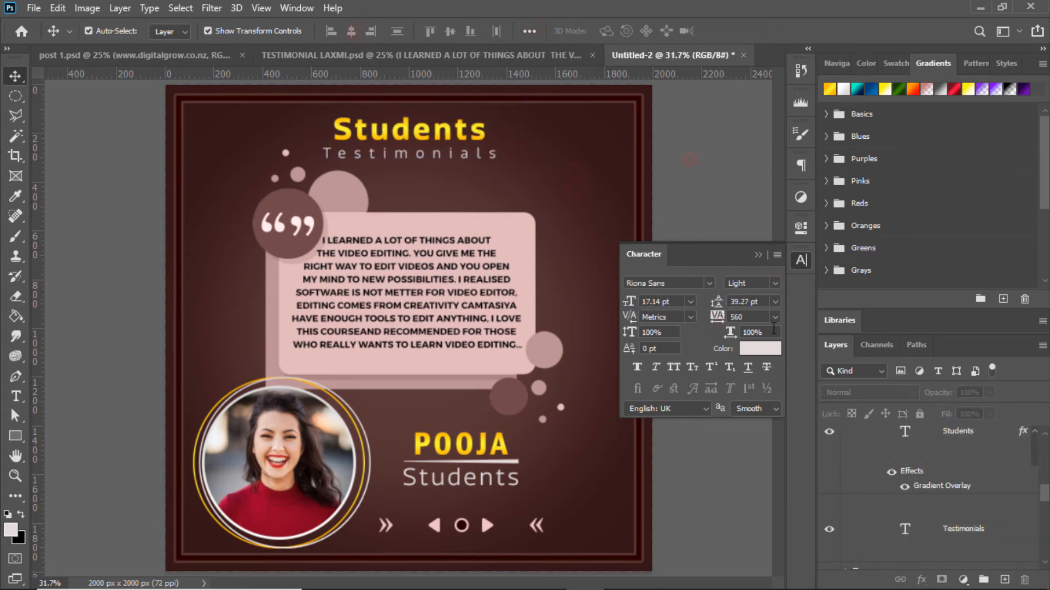
# Close the character settings and align the quote paragraph by its horizontal centre.
pyautogui.click(802, 260)
pyautogui.click(512, 250)
pyautogui.scroll(-2, 947, 490)
pyautogui.click(952, 483)
pyautogui.click(532, 31)
pyautogui.click(580, 171)
pyautogui.click(575, 196)
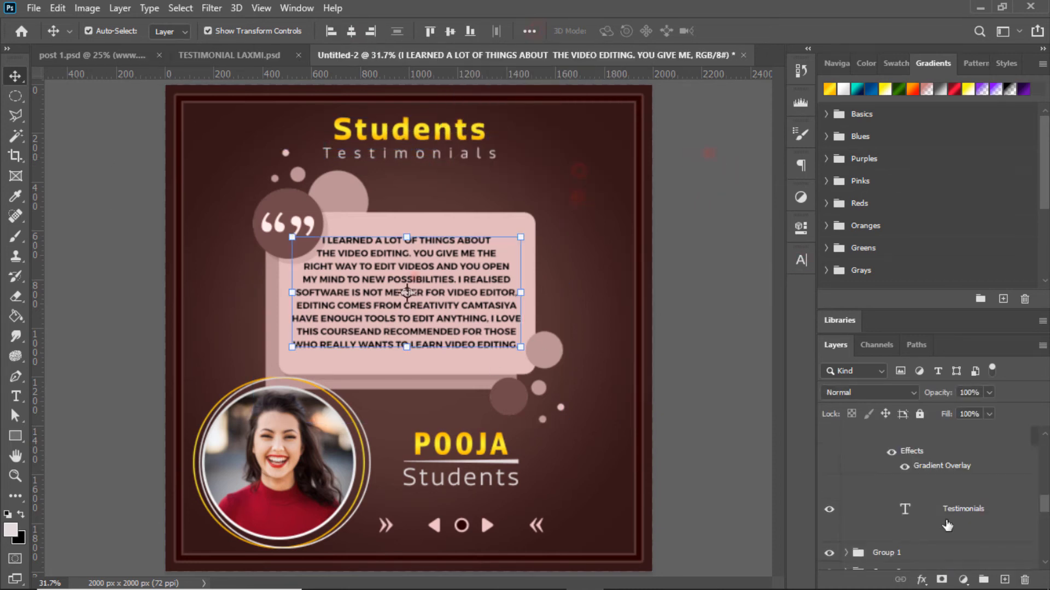
pyautogui.click(351, 31)
pyautogui.click(671, 198)
# Add an Outer Glow effect to the Testimonials text.
pyautogui.click(410, 154)
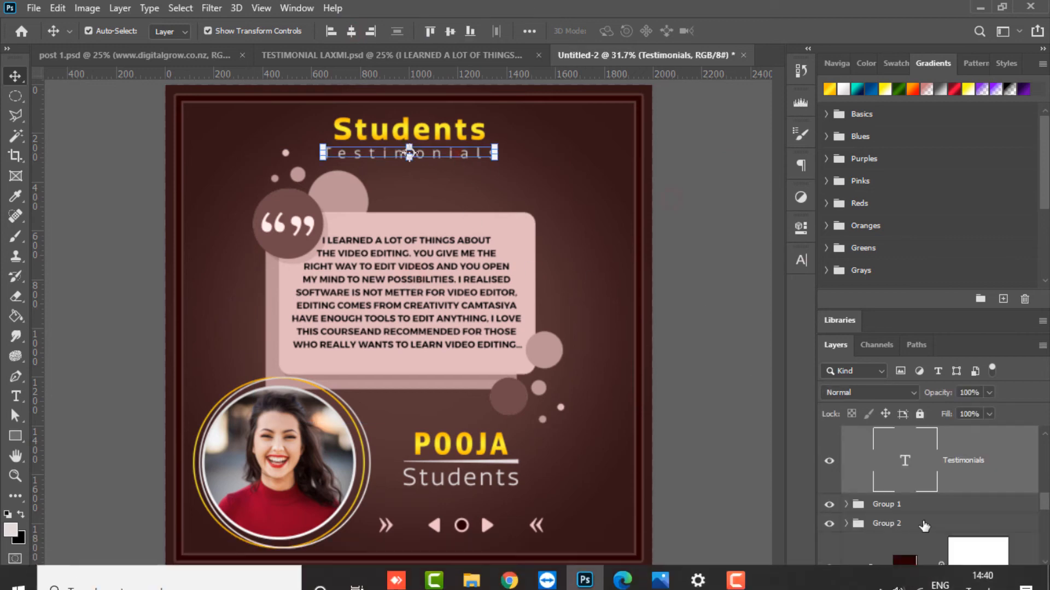
pyautogui.click(921, 579)
pyautogui.click(942, 545)
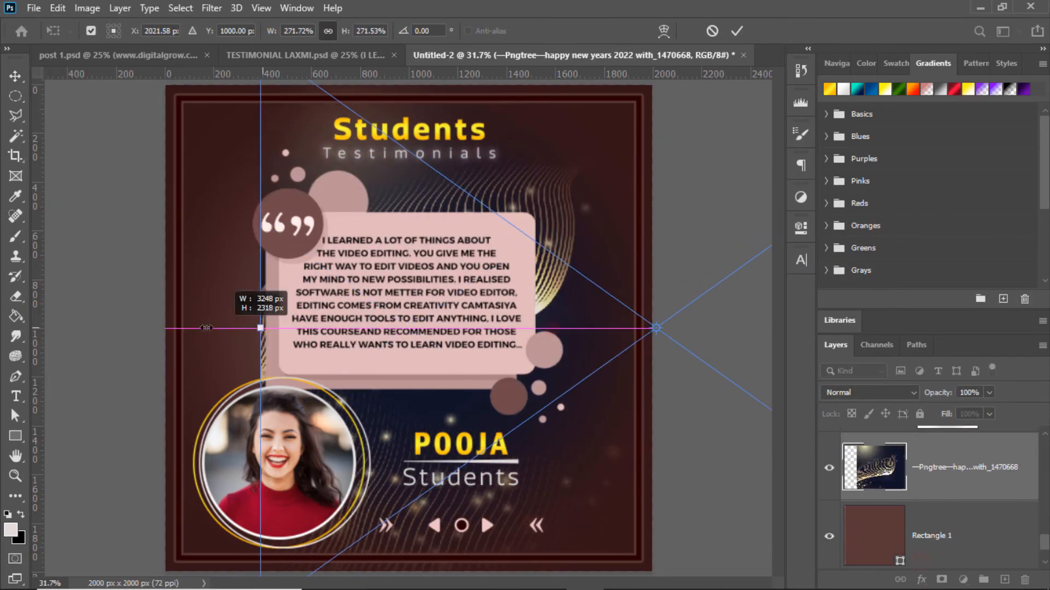
# Enlarge the placed new-year background image to cover the canvas and lower its opacity to 5%.
pyautogui.moveTo(480, 511); pyautogui.dragTo(313, 346)
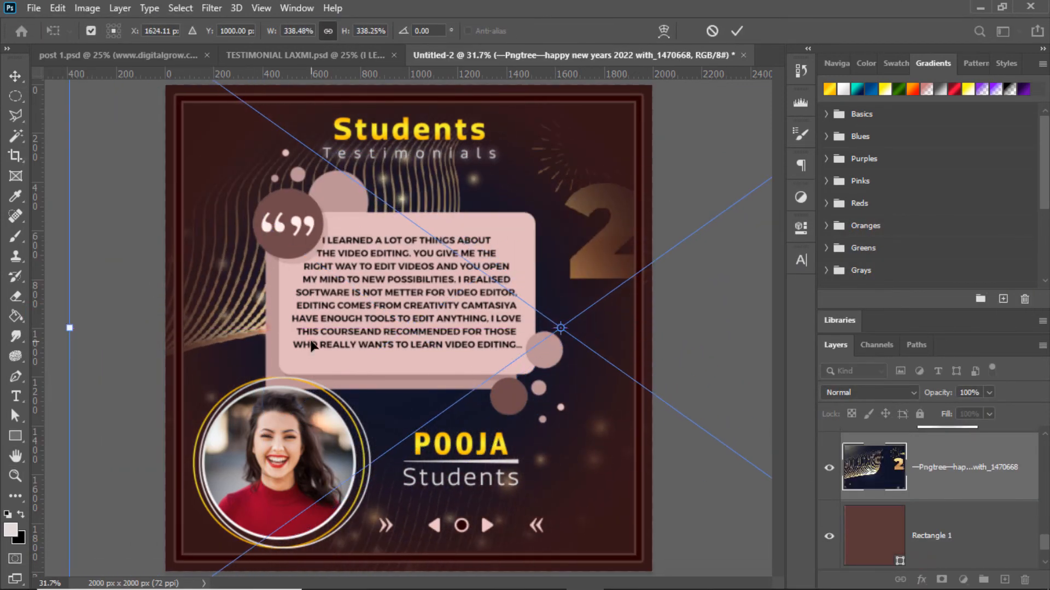
pyautogui.press('Return')
pyautogui.moveTo(921, 409); pyautogui.dragTo(923, 408)
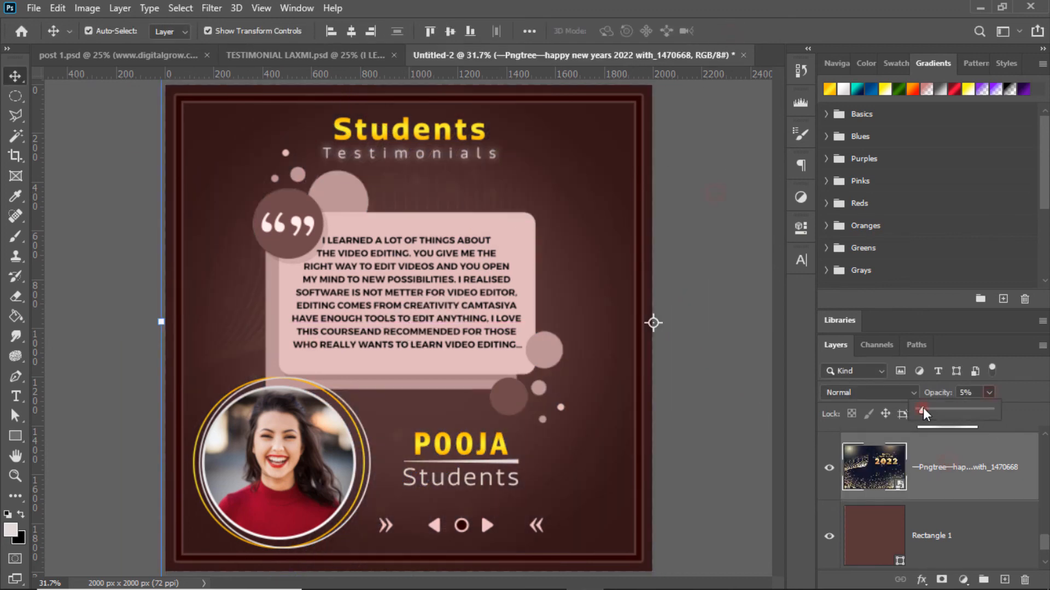
pyautogui.click(694, 232)
# Try a different hue for the speech bubble's Color Fill 2 layer and restore its current colour.
pyautogui.click(542, 353)
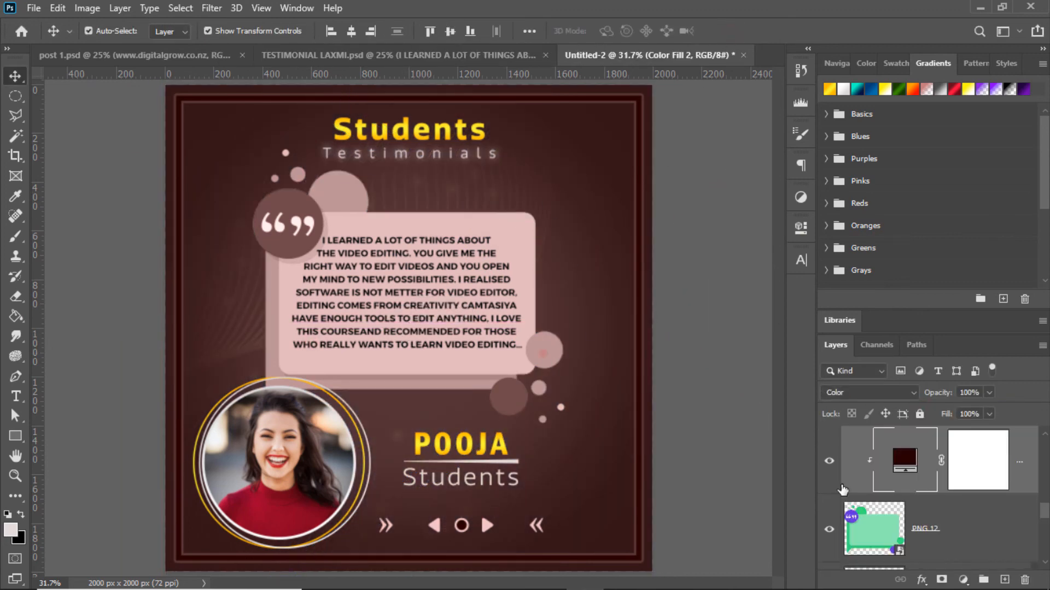
pyautogui.doubleClick(911, 464)
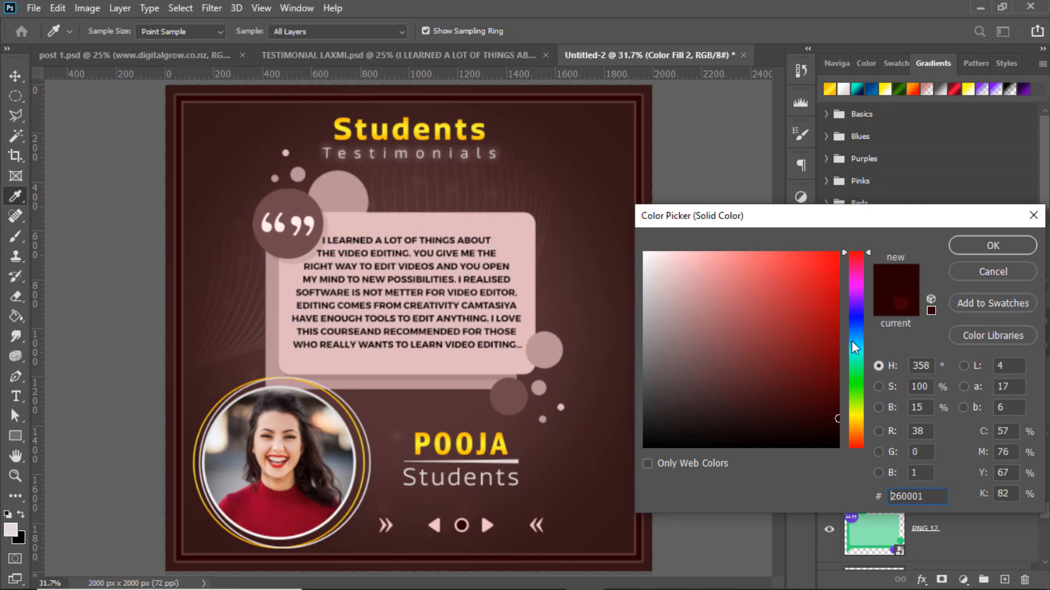
pyautogui.click(854, 341)
pyautogui.click(892, 307)
pyautogui.press('Return')
pyautogui.click(697, 175)
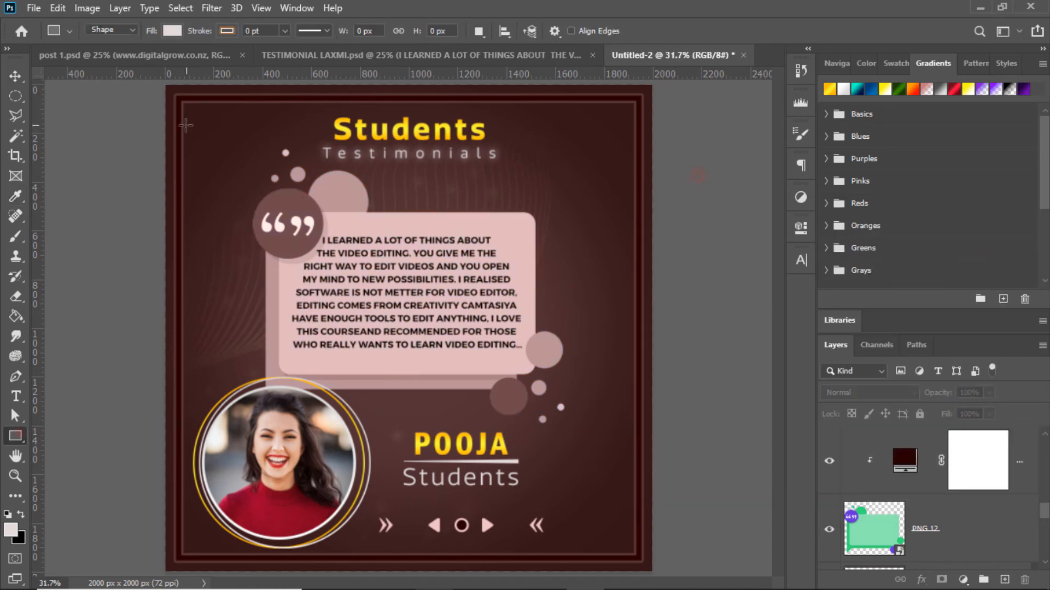
# Draw a band about 1881 px wide and 77 px high across the Students heading and extend its upper edge slightly.
pyautogui.moveTo(639, 139); pyautogui.dragTo(639, 140)
pyautogui.press('v')
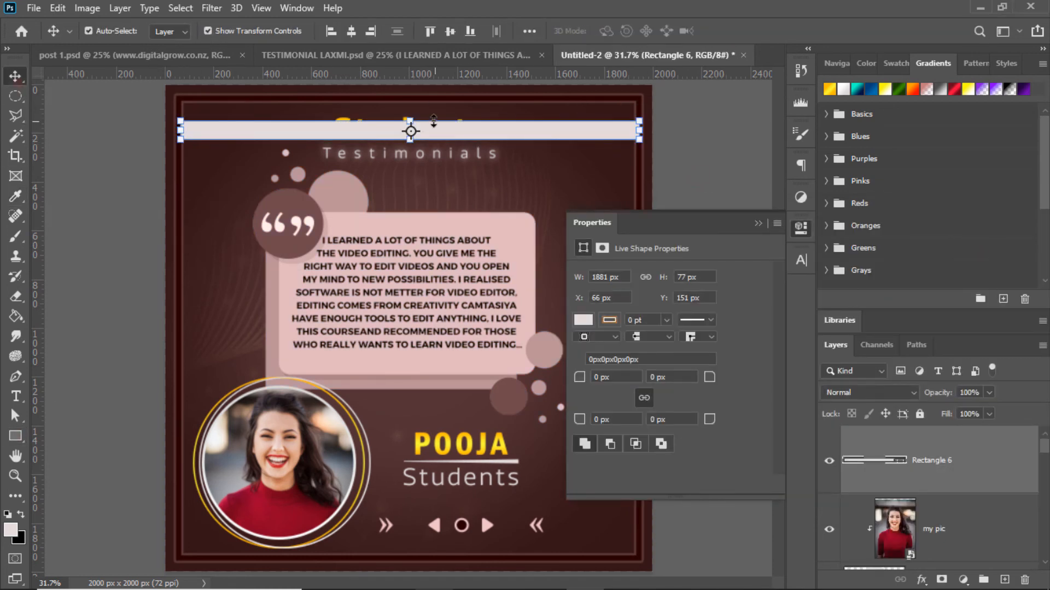
pyautogui.moveTo(410, 118); pyautogui.dragTo(410, 115)
# Move the band's layer behind the heading and fill it with the brown swatch from the RGB set.
pyautogui.moveTo(1000, 464); pyautogui.dragTo(958, 462)
pyautogui.click(898, 63)
pyautogui.click(961, 136)
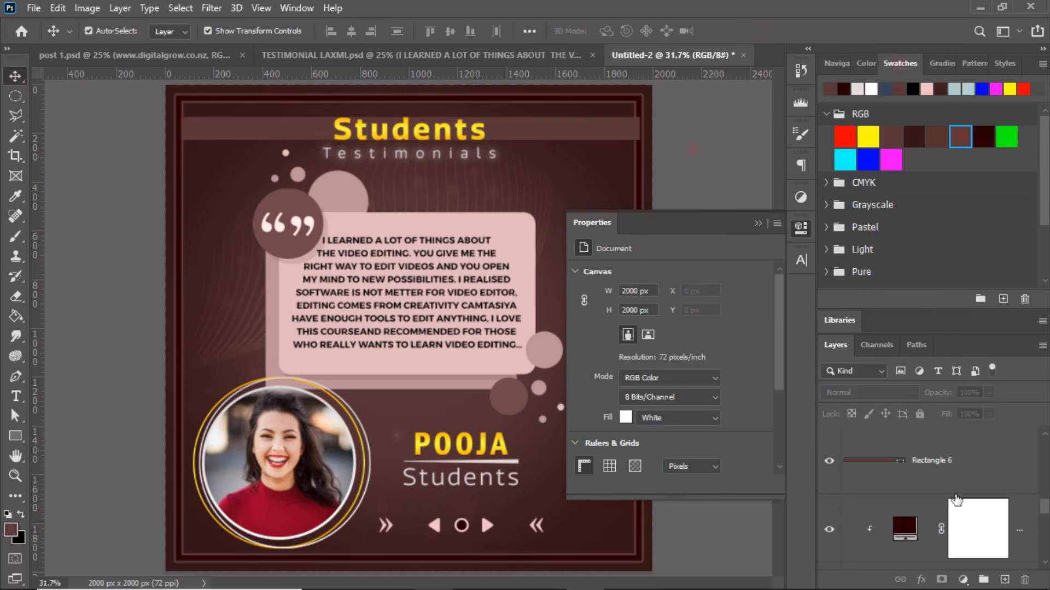
# Move the Rectangle 6 layer down the stack to directly above Color Fill 1.
pyautogui.keyDown('ctrl'); pyautogui.click(944, 460); pyautogui.keyUp('ctrl')
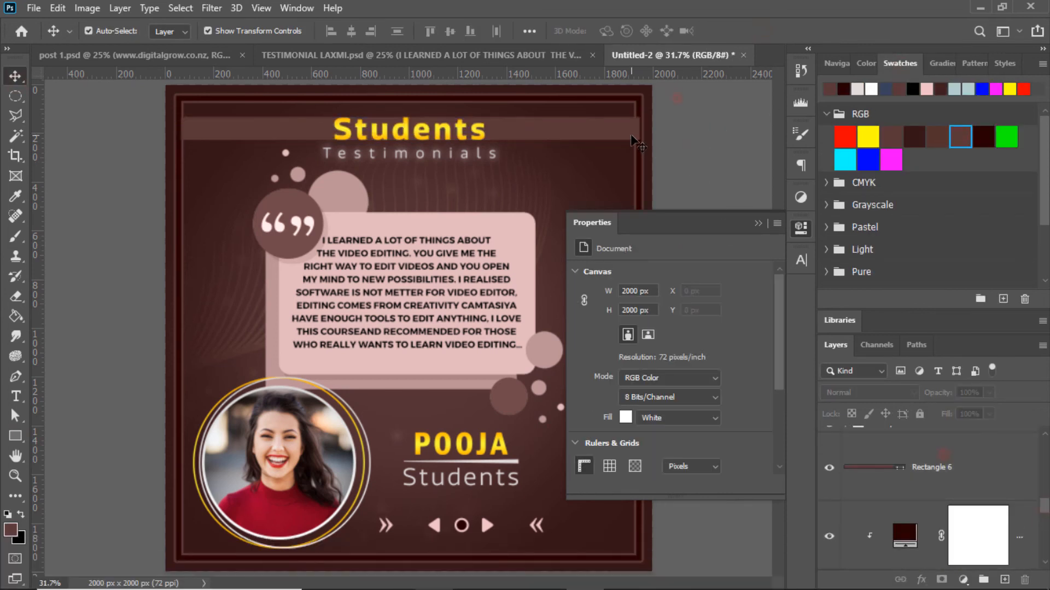
pyautogui.click(945, 461)
pyautogui.scroll(-2, 973, 472)
pyautogui.click(977, 474)
pyautogui.moveTo(1045, 525); pyautogui.dragTo(1044, 506)
pyautogui.moveTo(974, 499); pyautogui.dragTo(942, 513)
pyautogui.keyDown('ctrl'); pyautogui.click(947, 503); pyautogui.keyUp('ctrl')
# Add a layer mask to Rectangle 6 and paint it black with a soft brush to fade the band behind the heading.
pyautogui.click(939, 474)
pyautogui.click(941, 579)
pyautogui.click(799, 225)
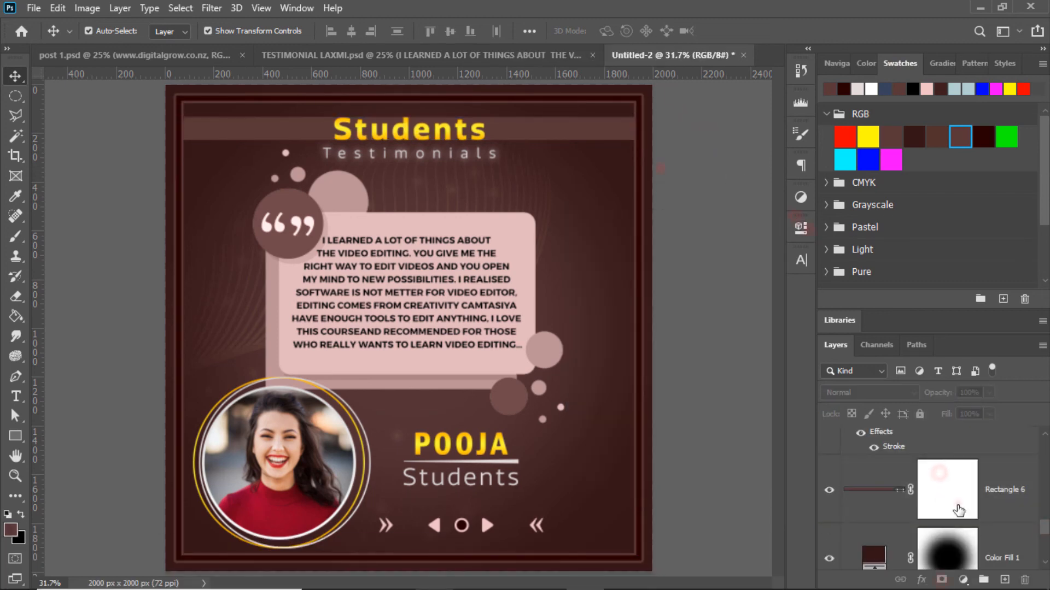
pyautogui.press('b')
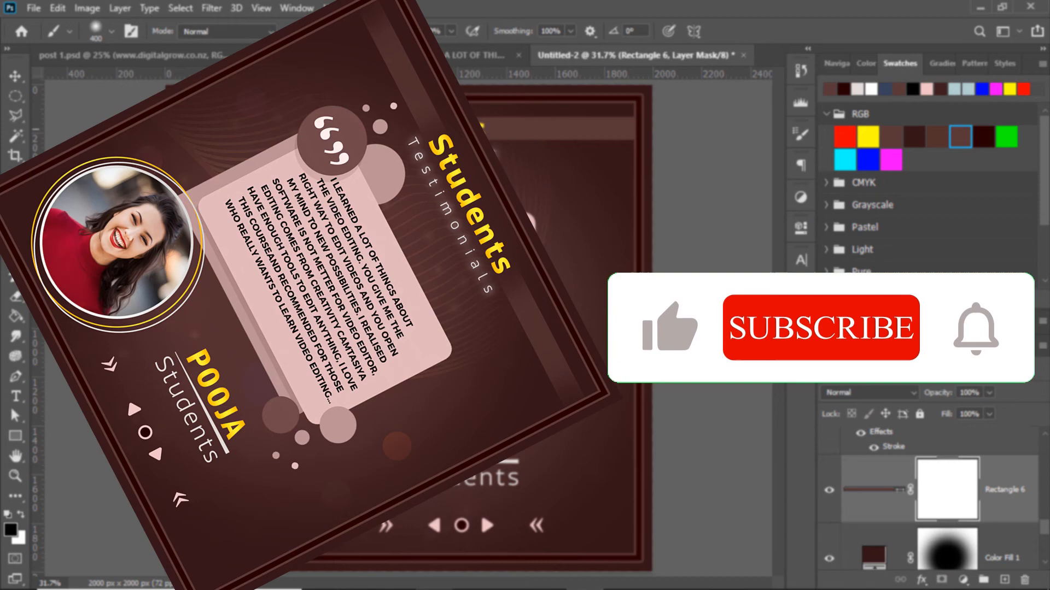
pyautogui.moveTo(385, 131); pyautogui.dragTo(448, 131)
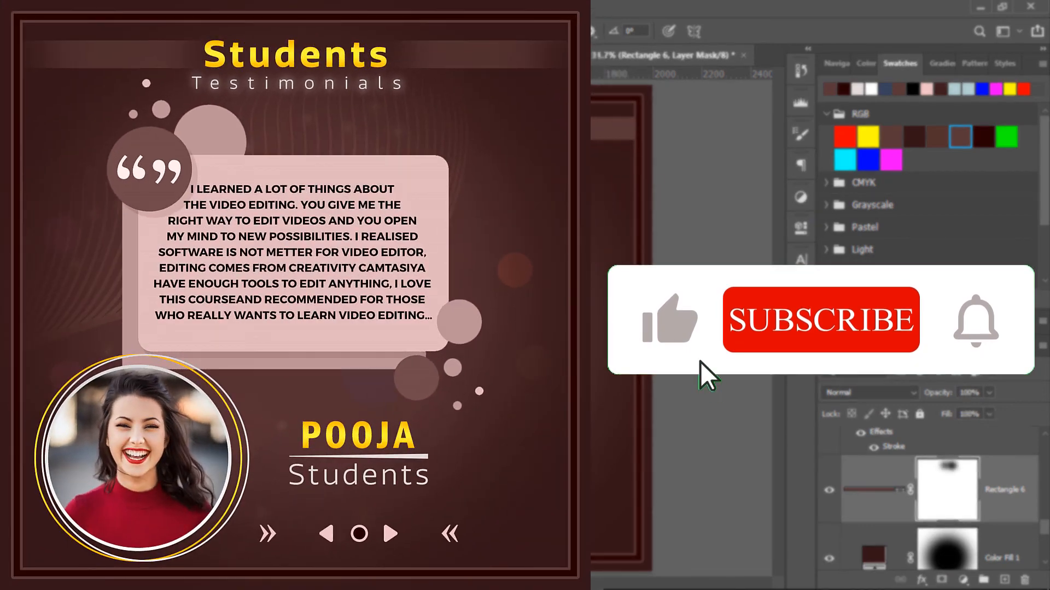